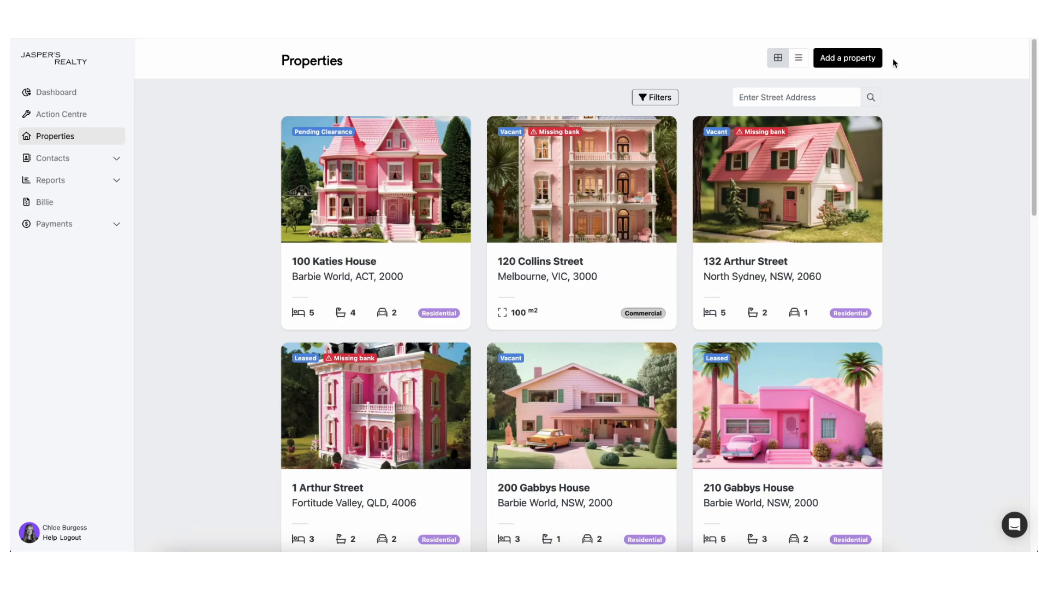
- Start a new property for agency Jasper's Realty with property type Residential
click(861, 58)
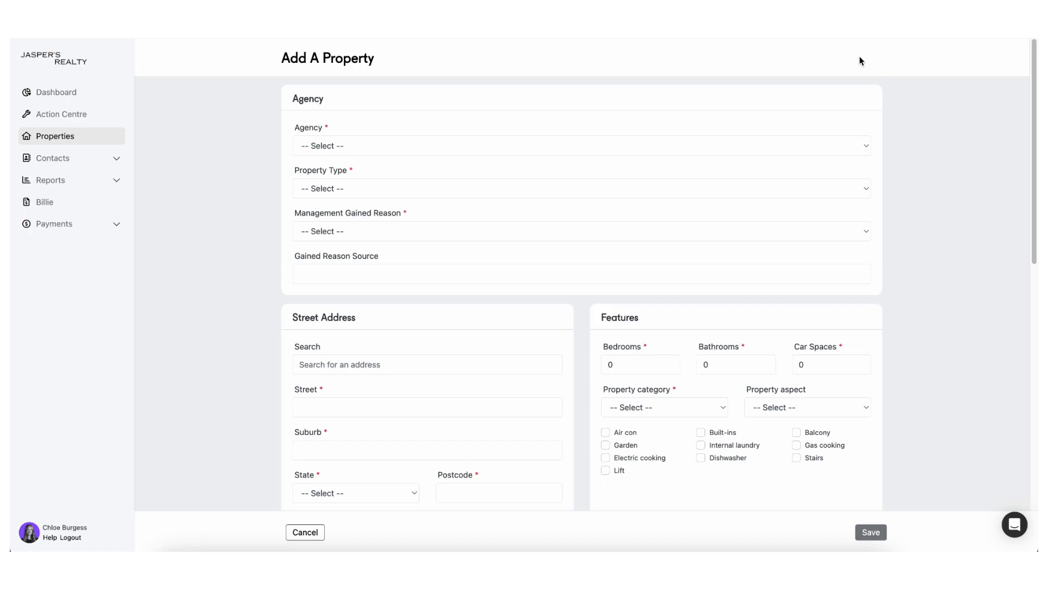
click(468, 146)
click(468, 159)
click(458, 188)
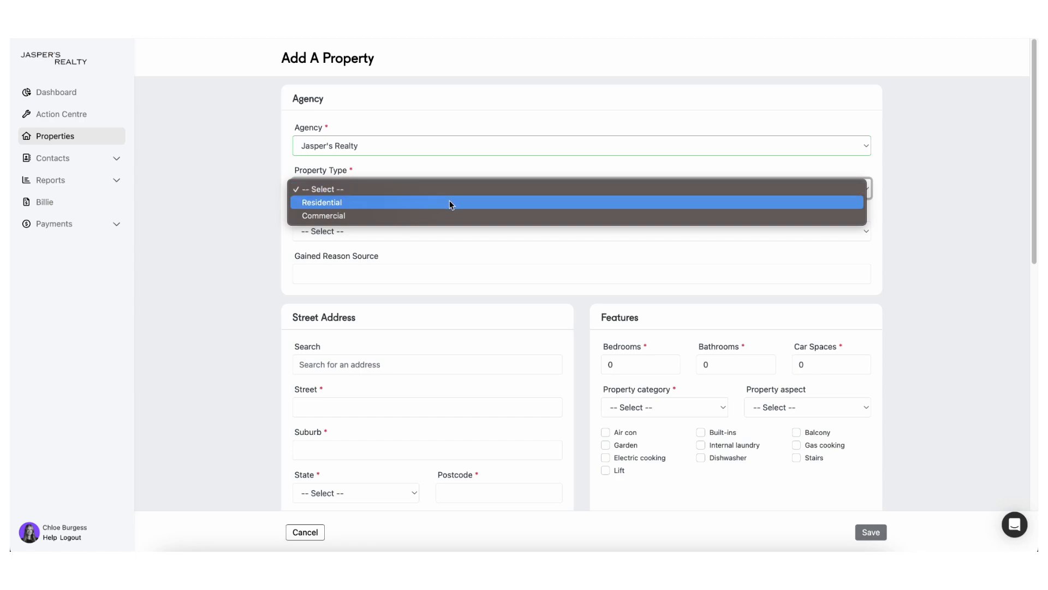
click(450, 203)
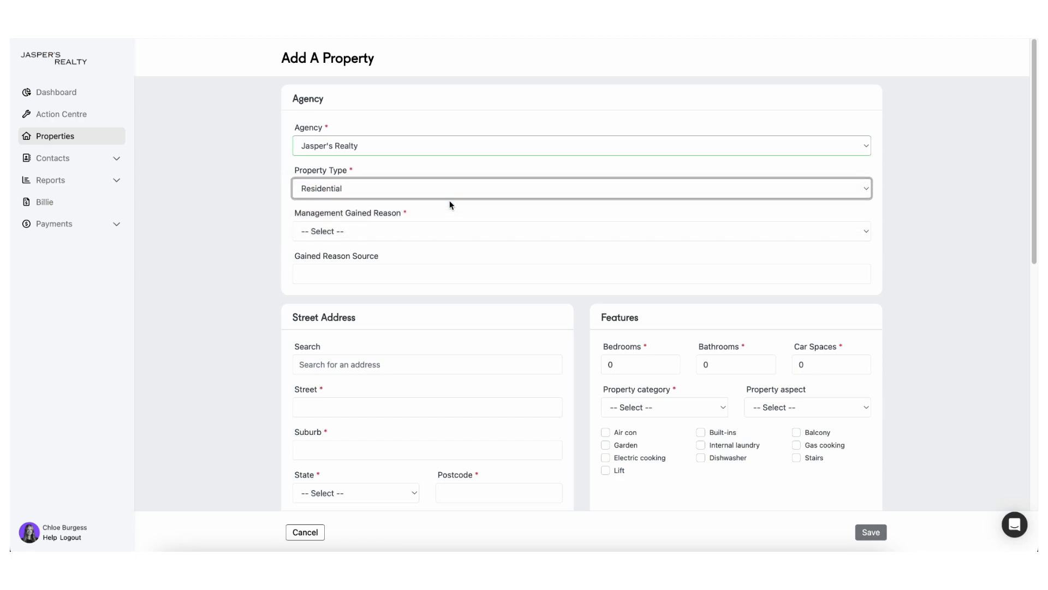
- Set the gained reason to Agency database with source 'Called me to advise he has more properties'
click(423, 228)
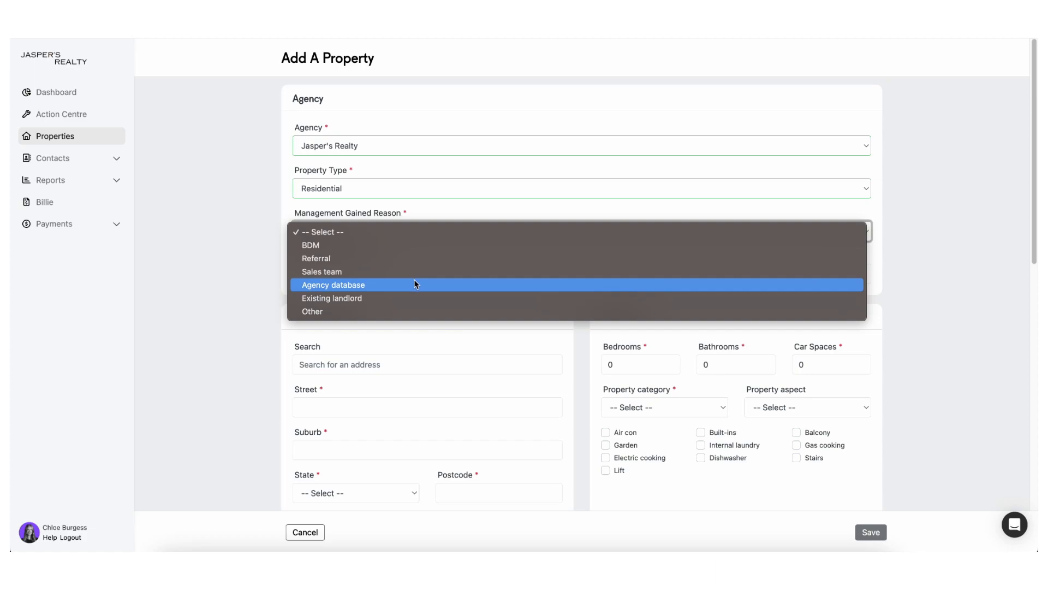
click(377, 284)
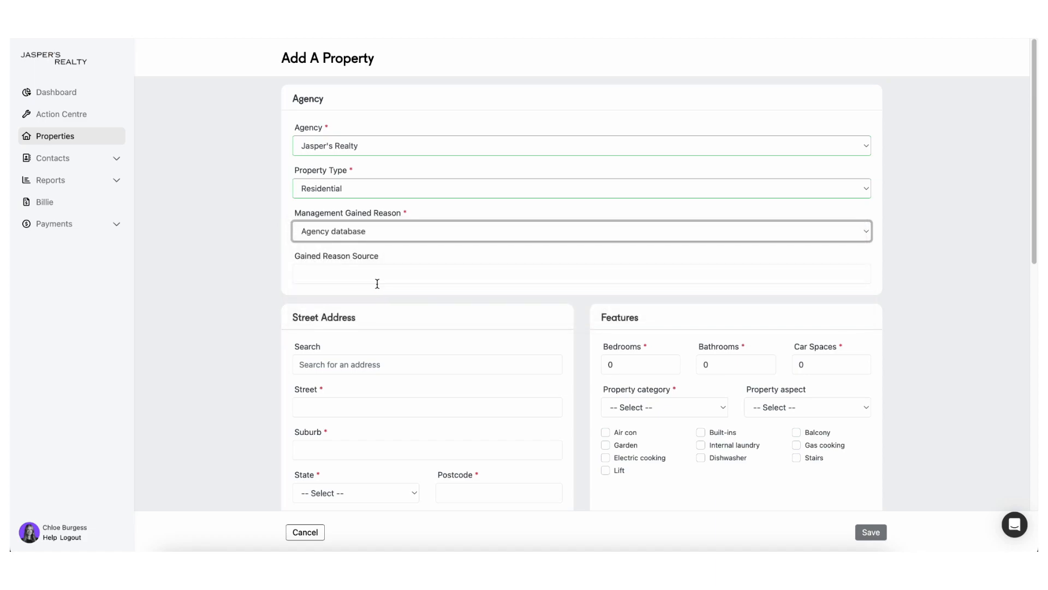
click(369, 275)
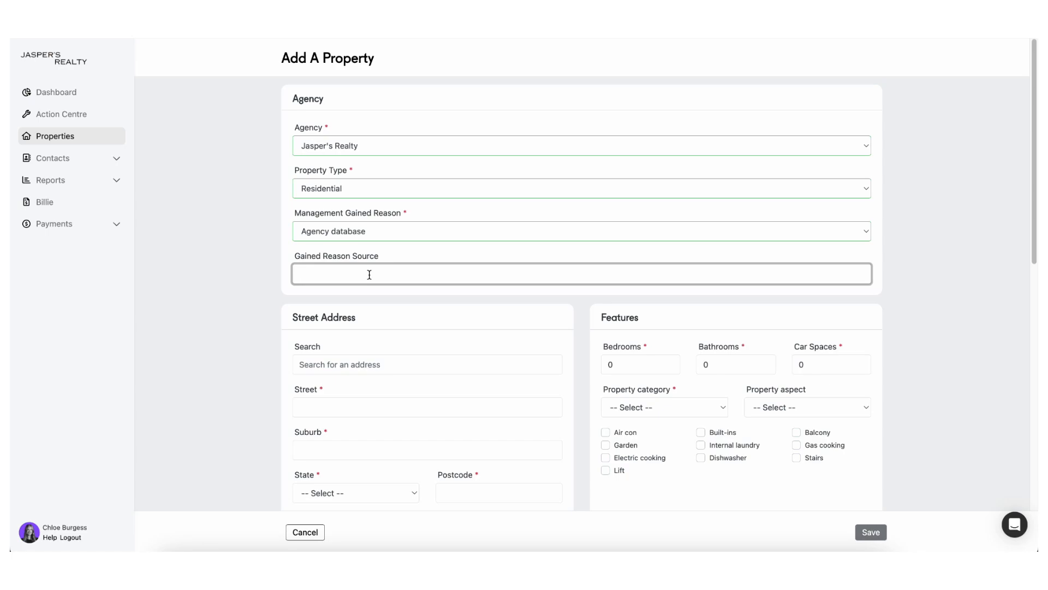
text(Called me to advise he has more properties)
scroll(346, 331, down, 3)
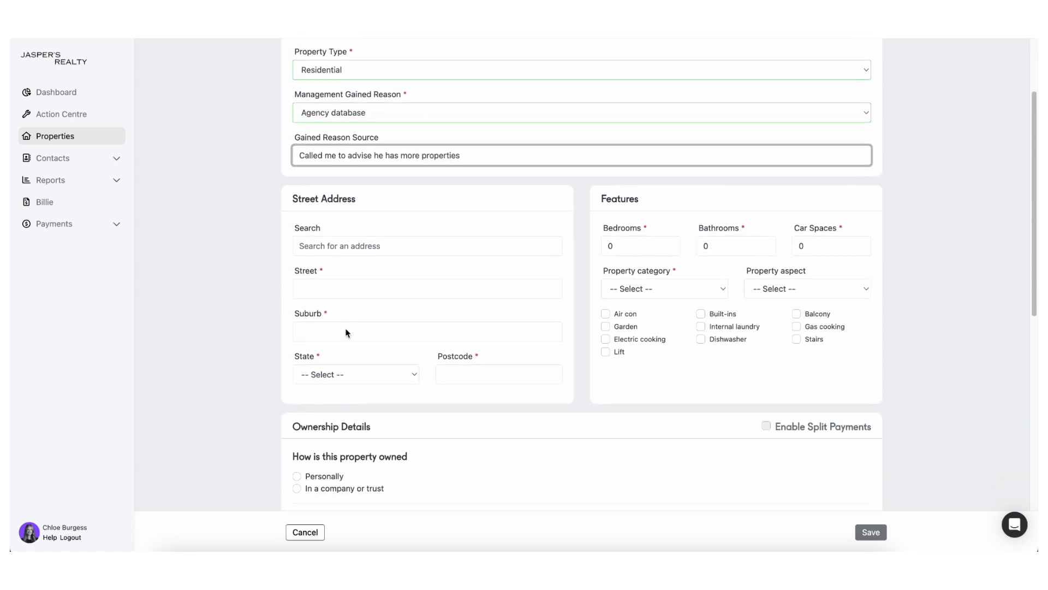
click(217, 261)
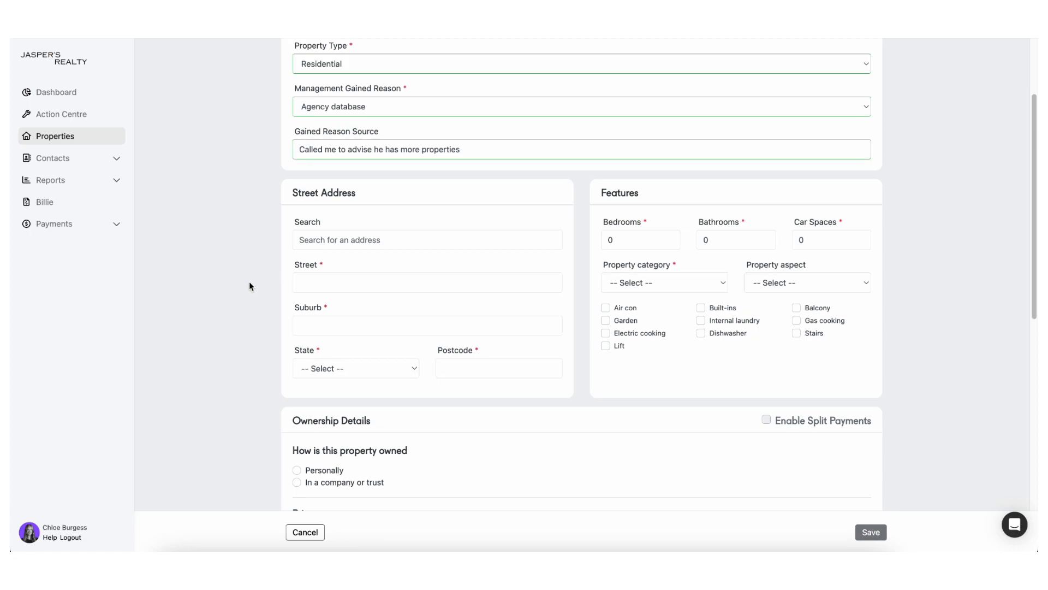
click(327, 283)
triple_click(331, 284)
key(BackSpace)
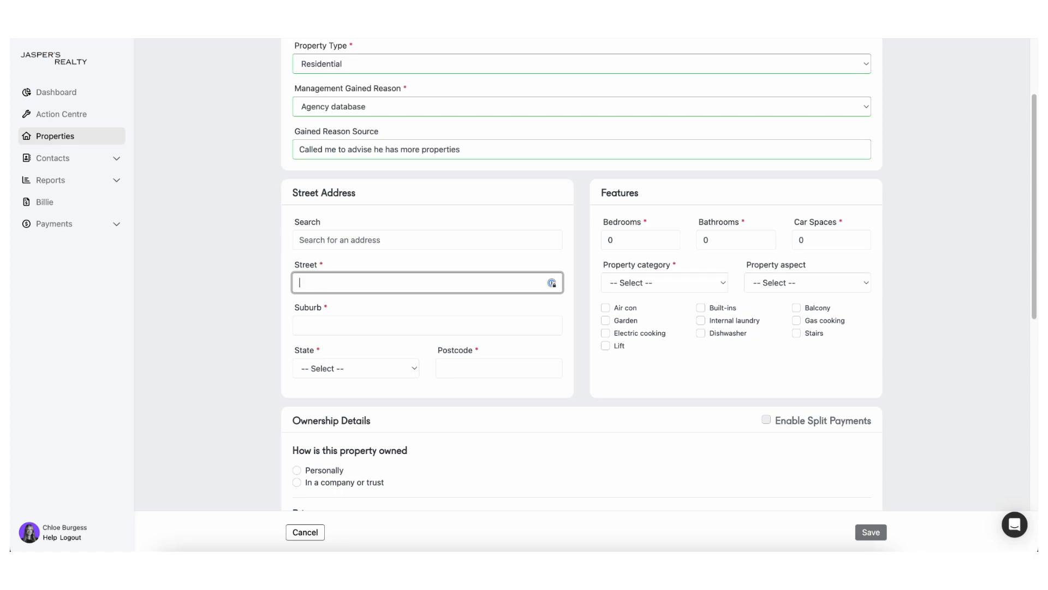
click(322, 242)
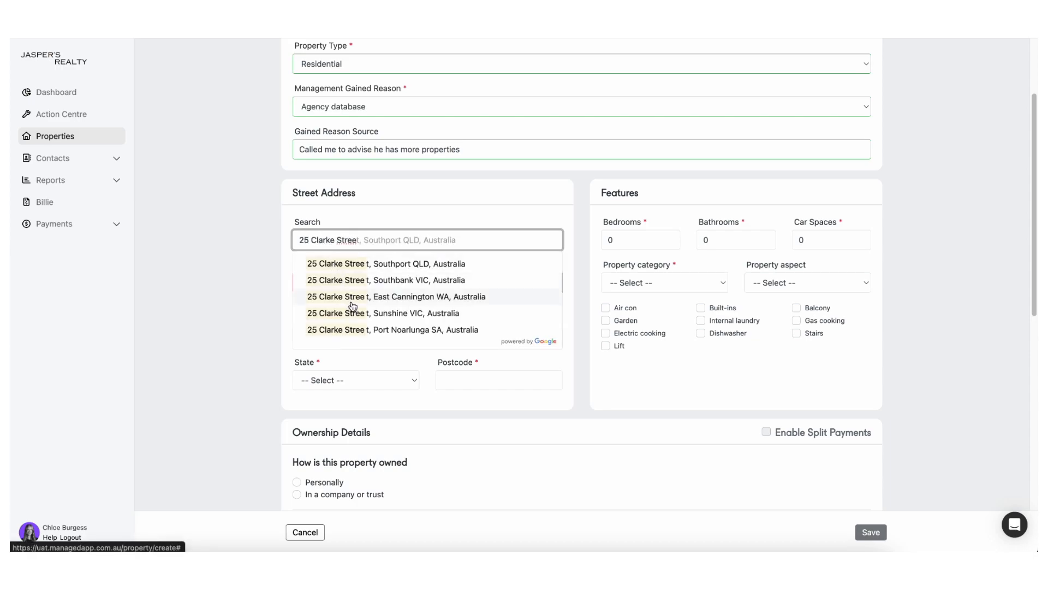
click(354, 281)
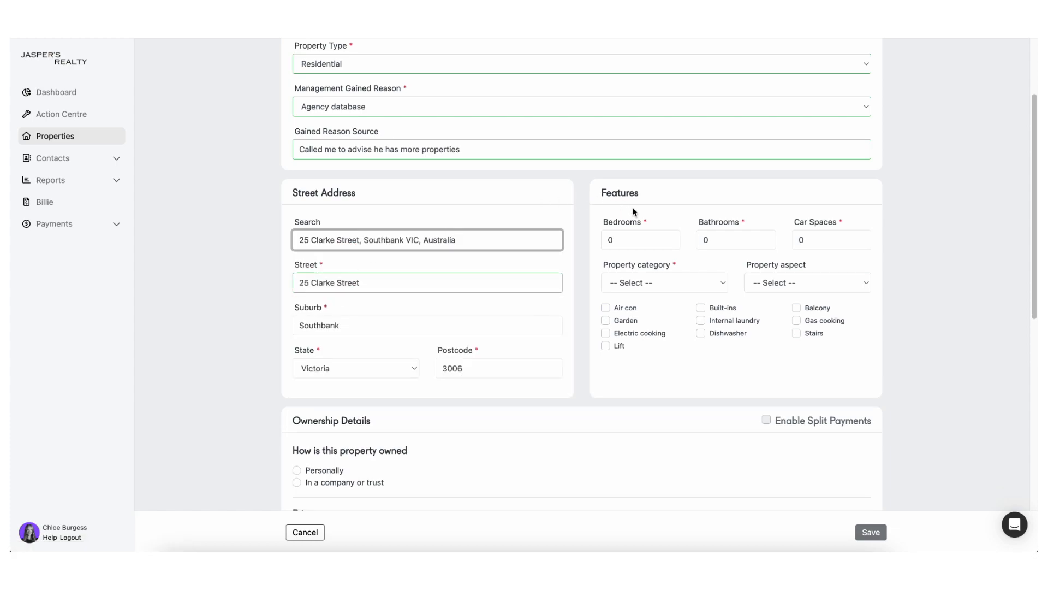
- Set 3 bedrooms, 2 bathrooms and 2 car spaces
click(631, 241)
key(BackSpace)
text(3)
click(713, 240)
key(BackSpace)
text(2)
click(826, 241)
key(BackSpace)
text(2)
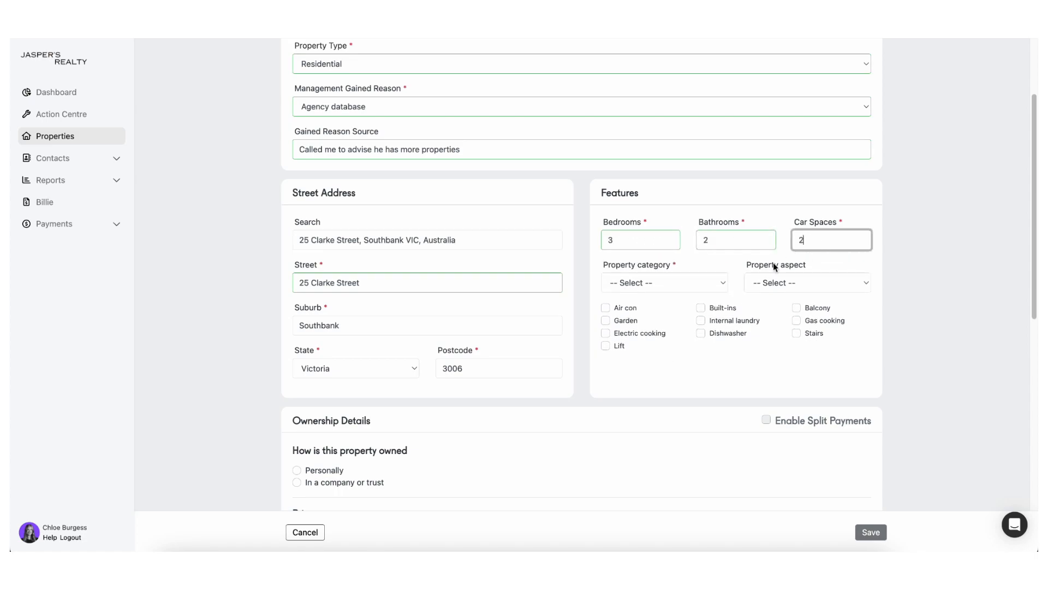
- Set category House and aspect South, and tick garden, lift, balcony and gas cooking
click(710, 288)
click(696, 299)
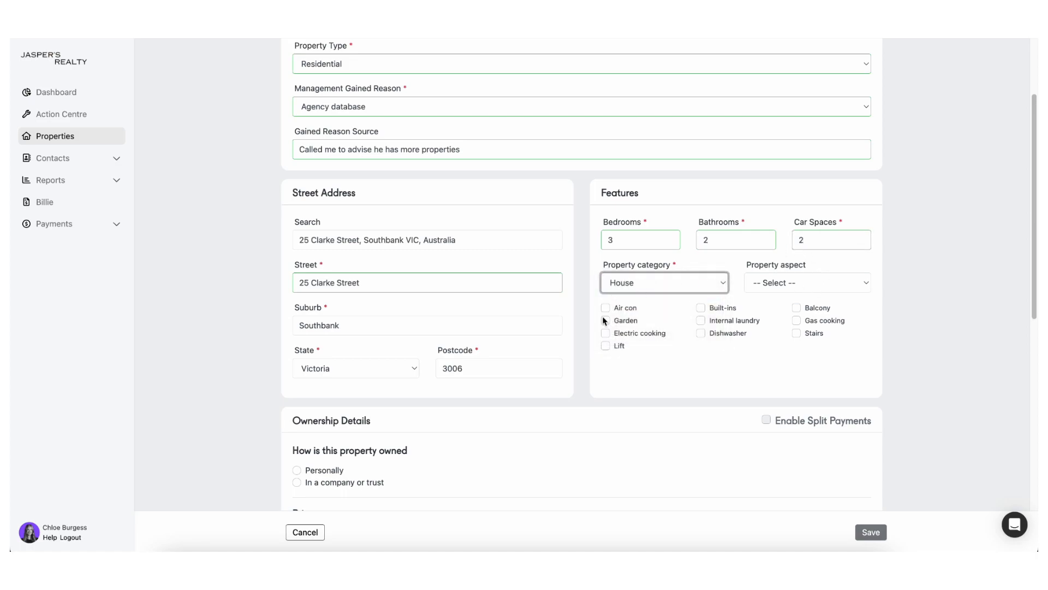
click(773, 289)
click(758, 308)
click(606, 320)
click(606, 345)
click(797, 307)
click(797, 320)
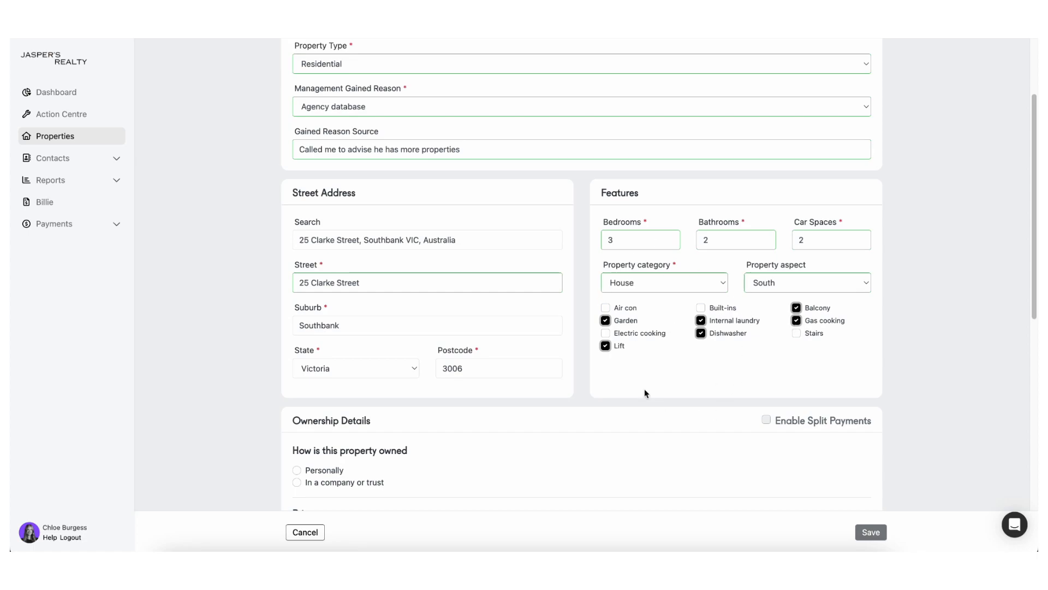
- Mark the property as personally owned rather than company or trust owned
scroll(644, 381, down, 4)
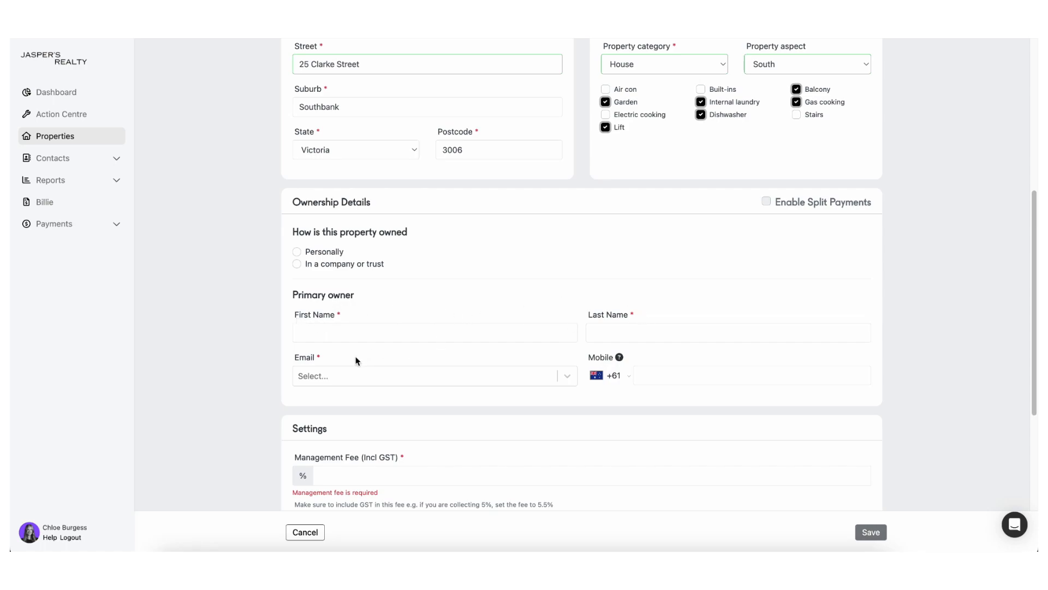
click(297, 264)
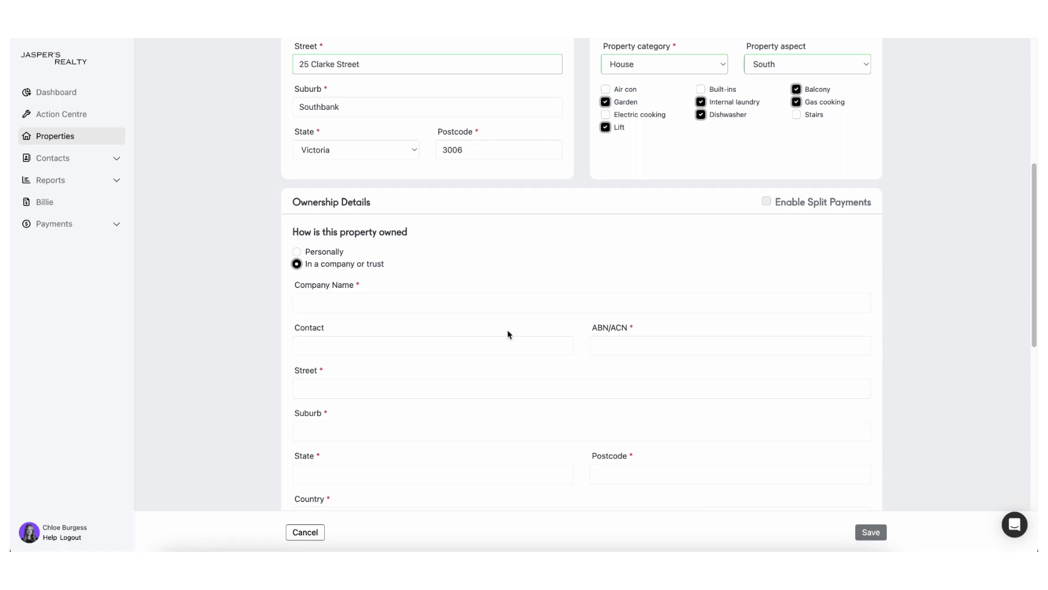
scroll(507, 334, down, 3)
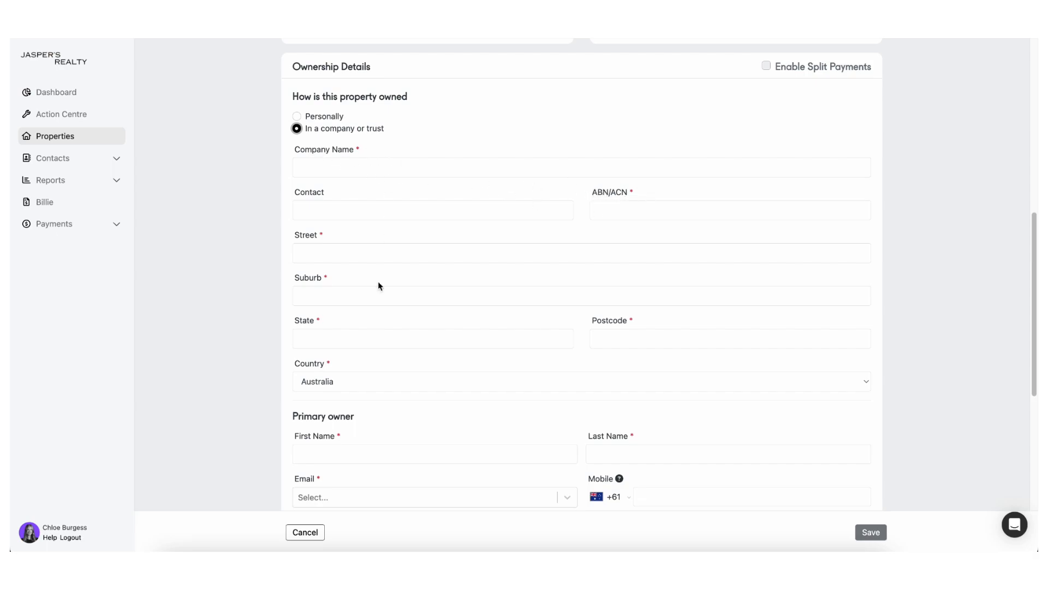
scroll(383, 267, down, 2)
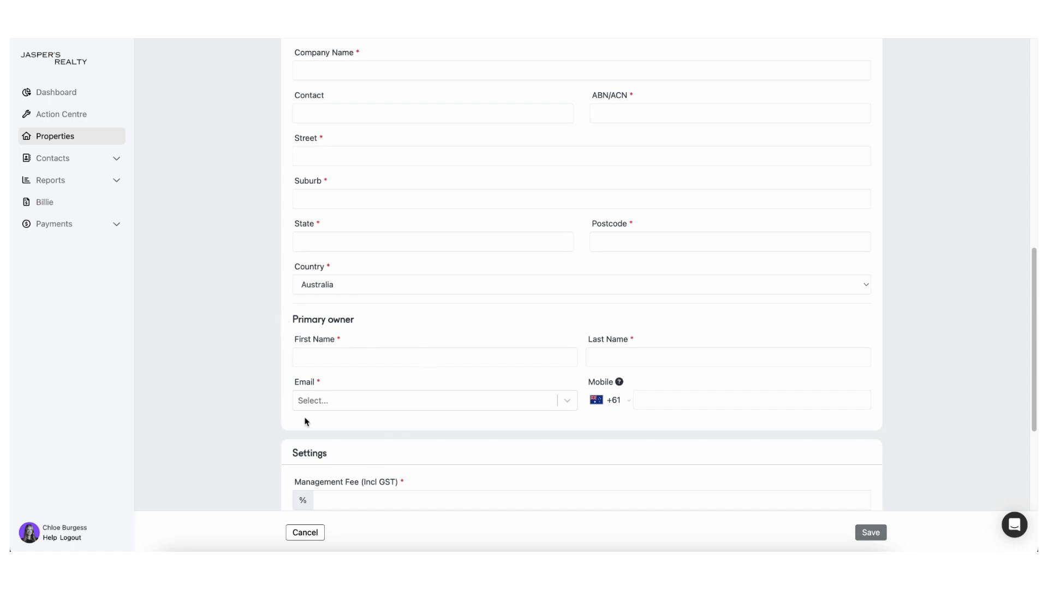
scroll(335, 346, up, 3)
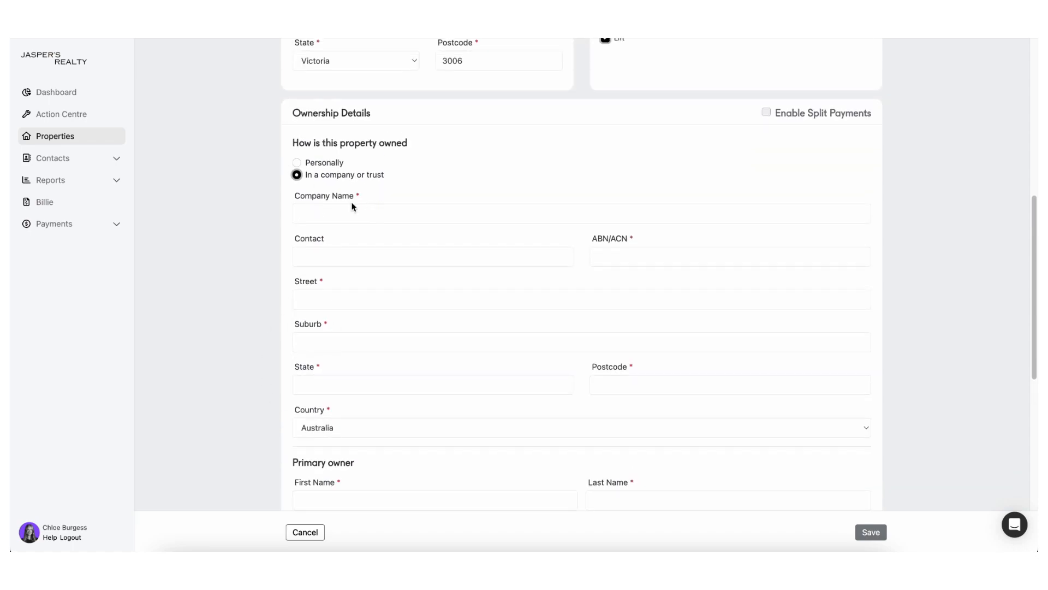
click(297, 163)
- Enter the primary owner's first and last name, paste their e-mail and type their mobile number
click(327, 239)
text(Megan)
click(623, 240)
text(B)
click(486, 284)
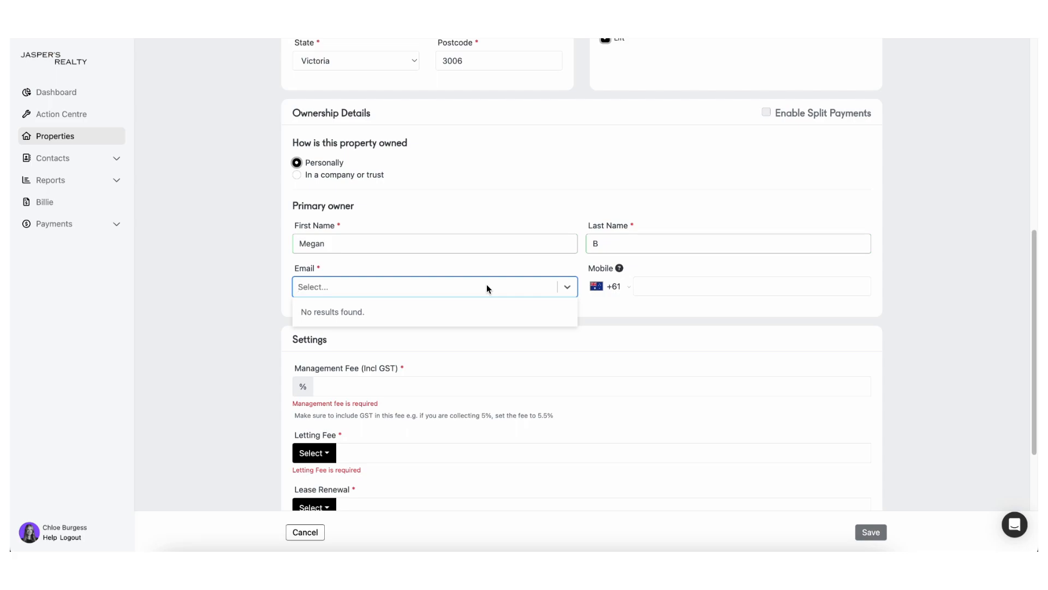
key(ctrl+v)
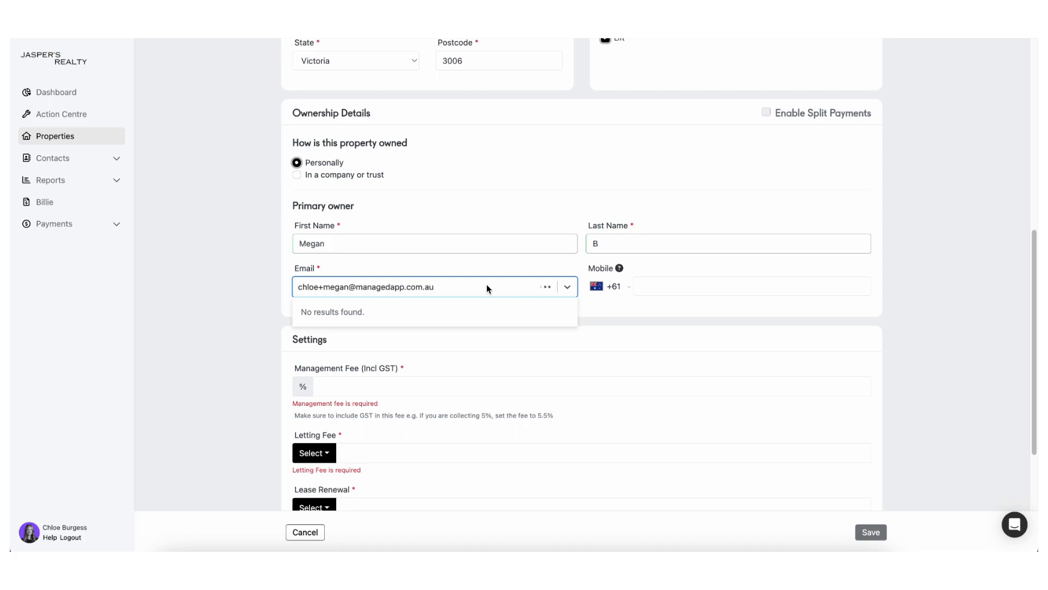
click(671, 284)
click(671, 284)
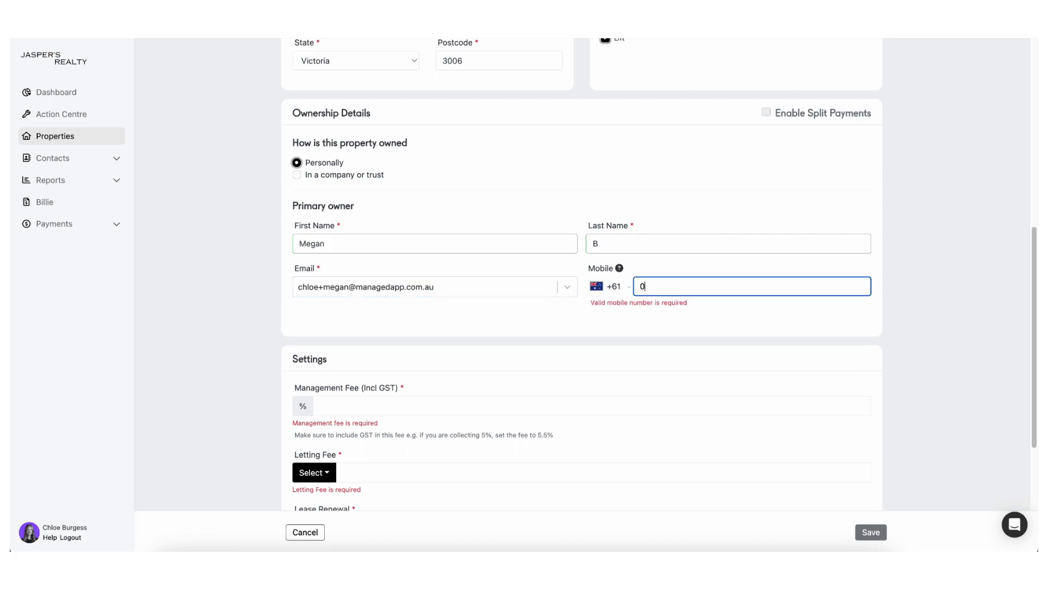
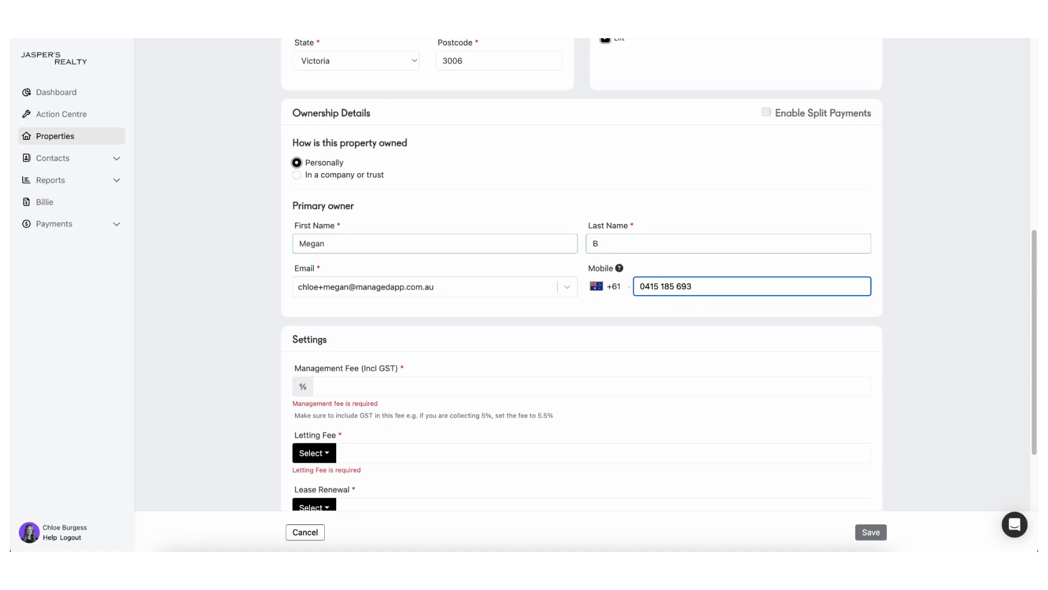
scroll(615, 448, down, 3)
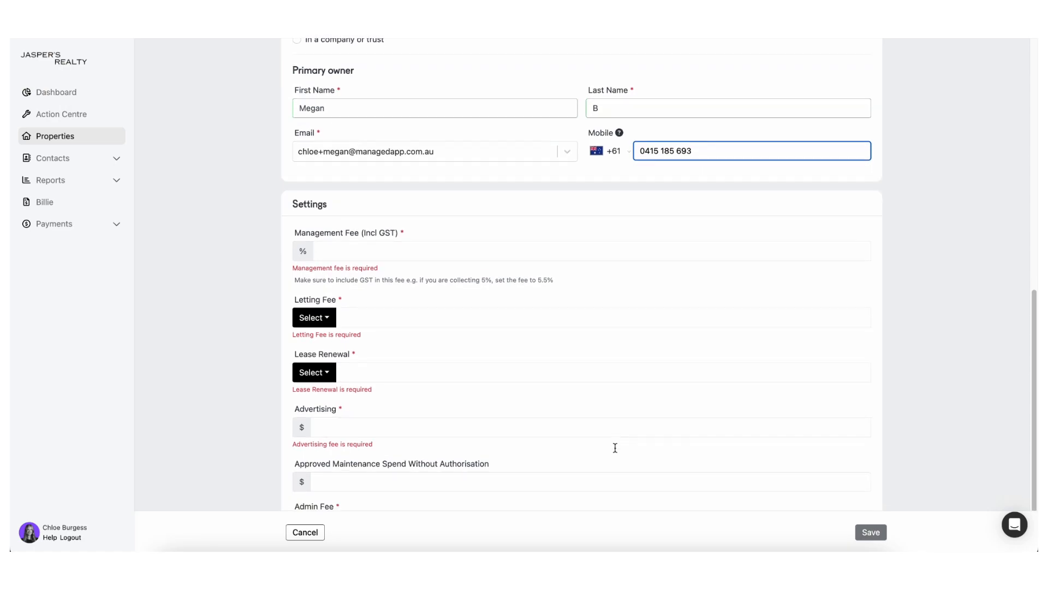
- Set a 6.6% management fee and a letting fee of 1.5 weeks' rent
scroll(615, 448, down, 1)
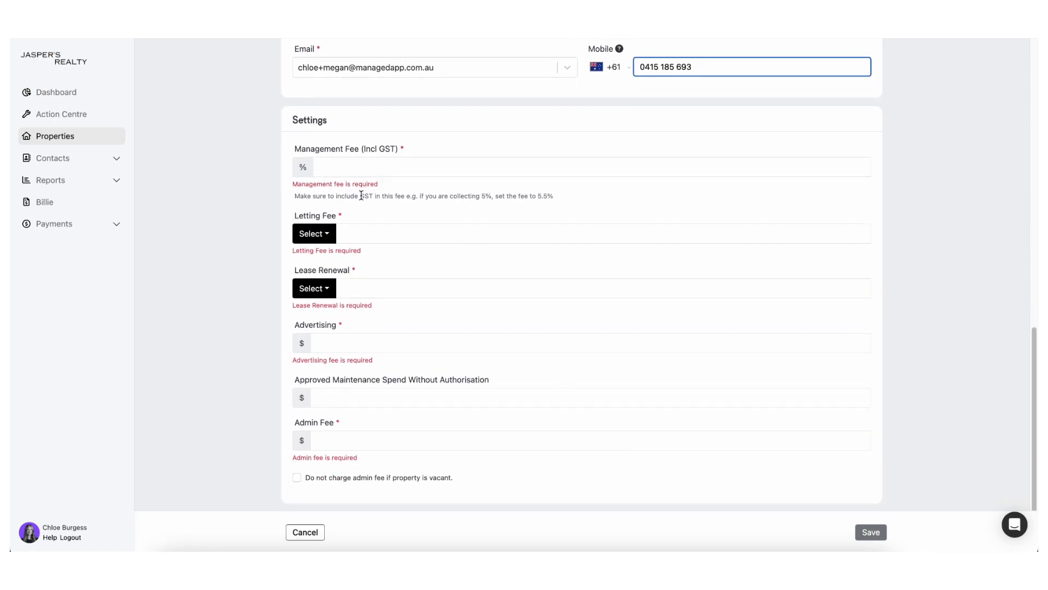
triple_click(319, 198)
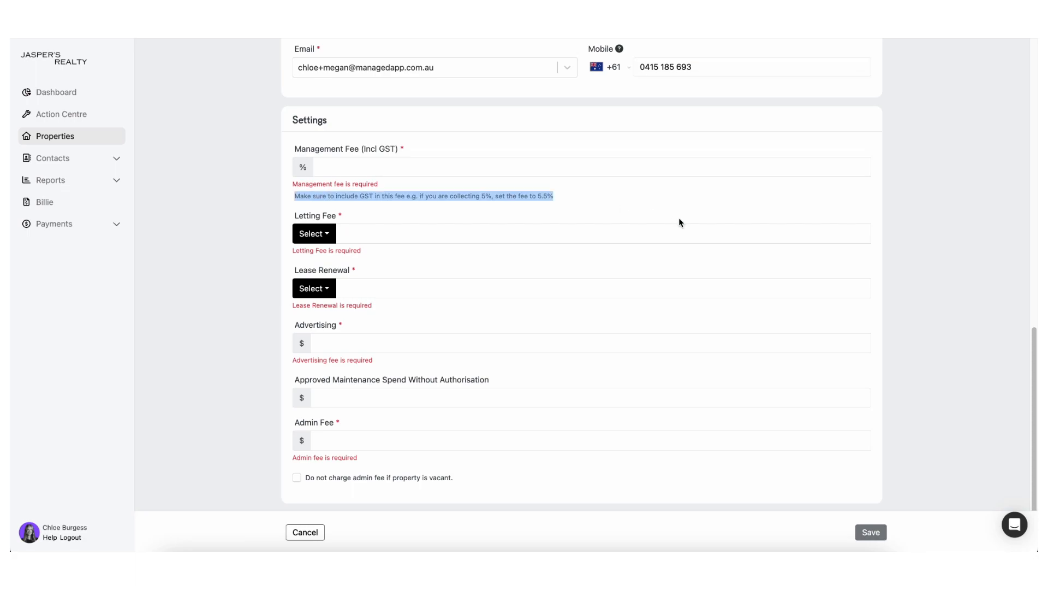
click(450, 170)
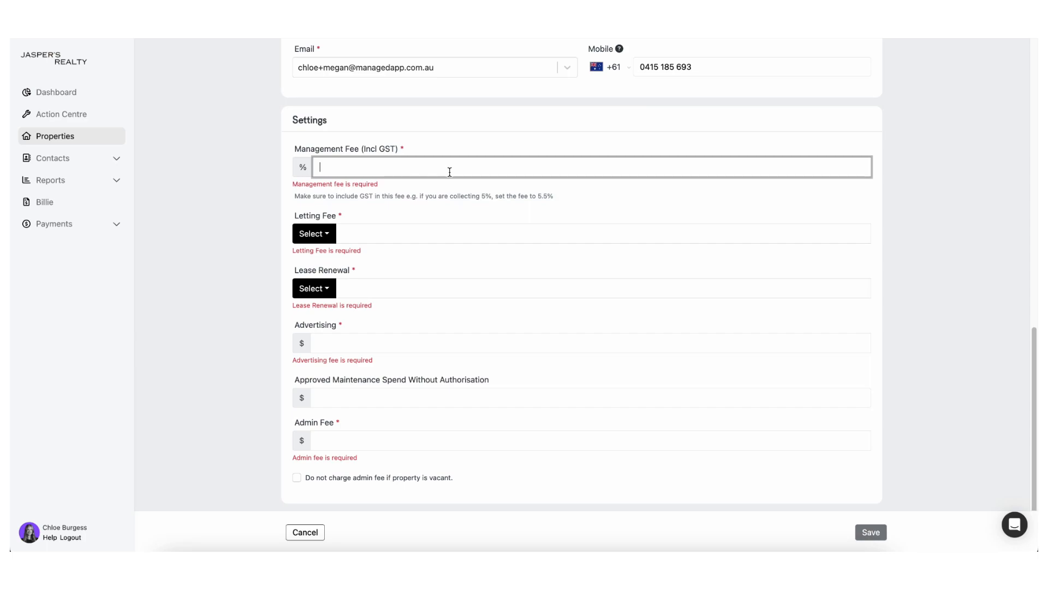
text(6.6)
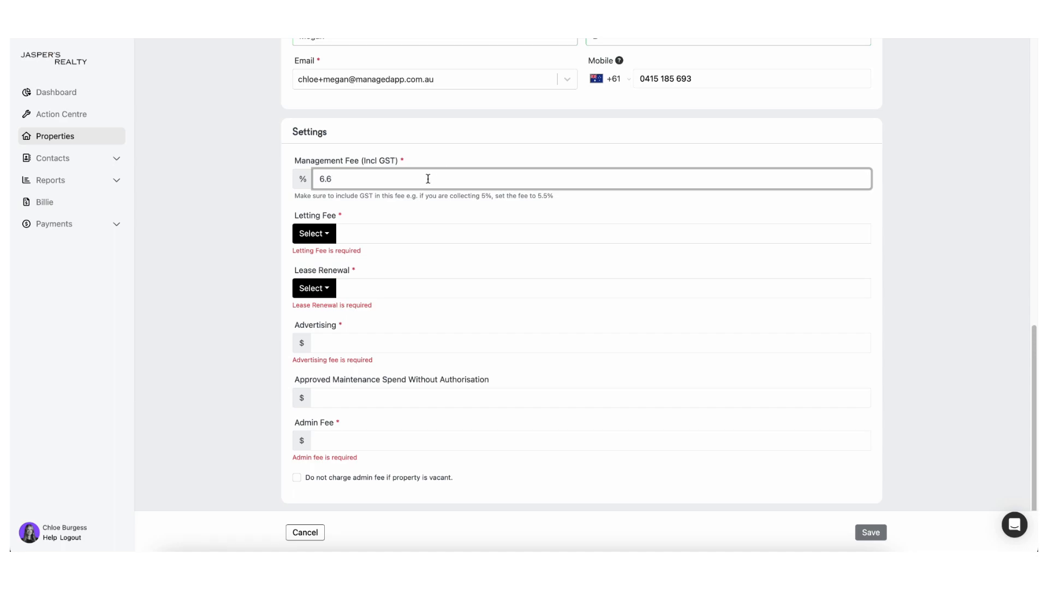
click(400, 230)
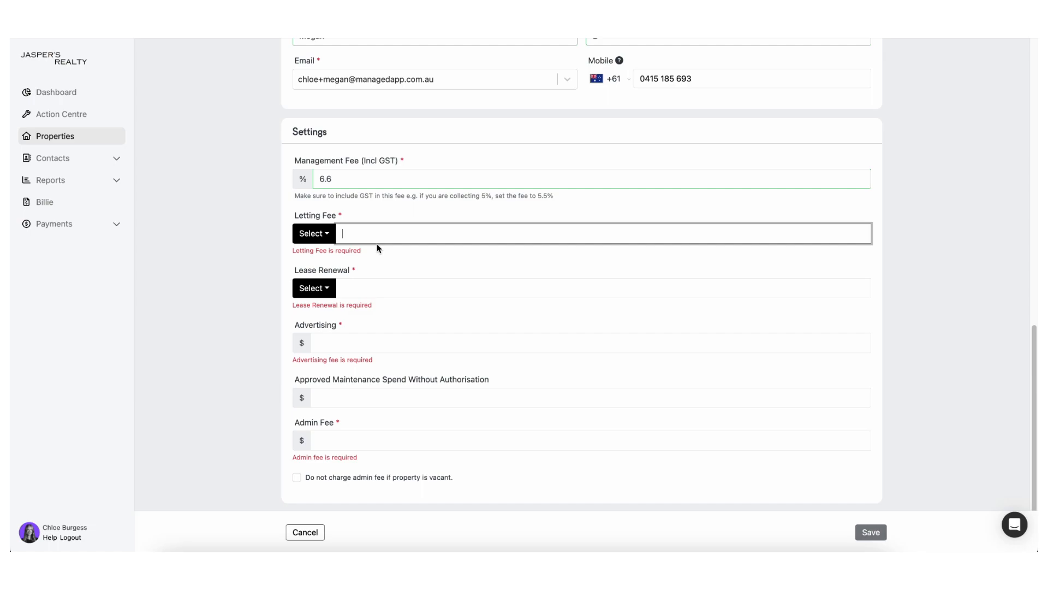
click(327, 234)
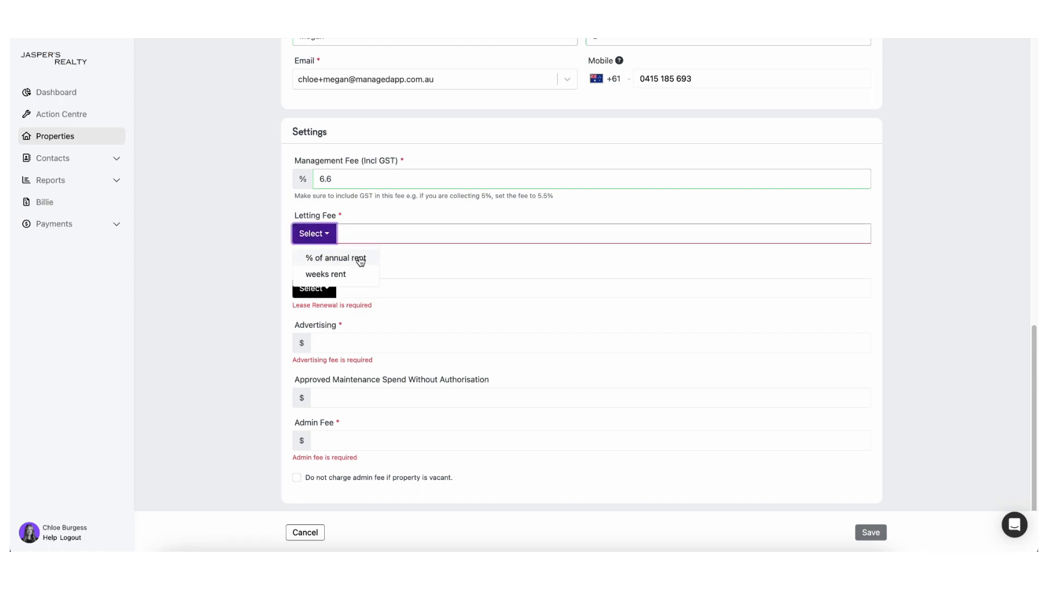
click(336, 278)
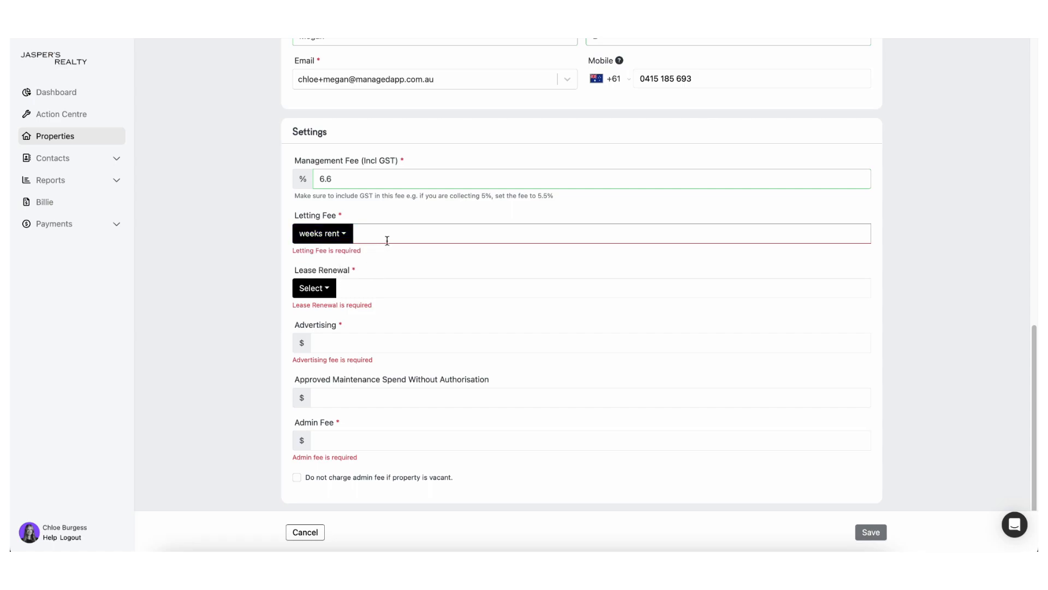
click(392, 236)
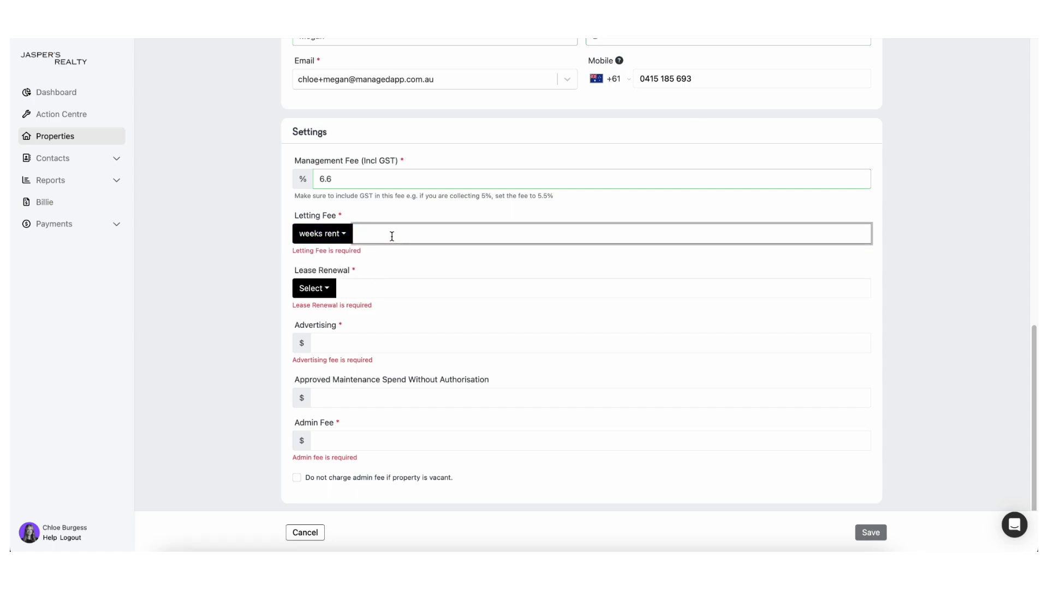
text(1.5)
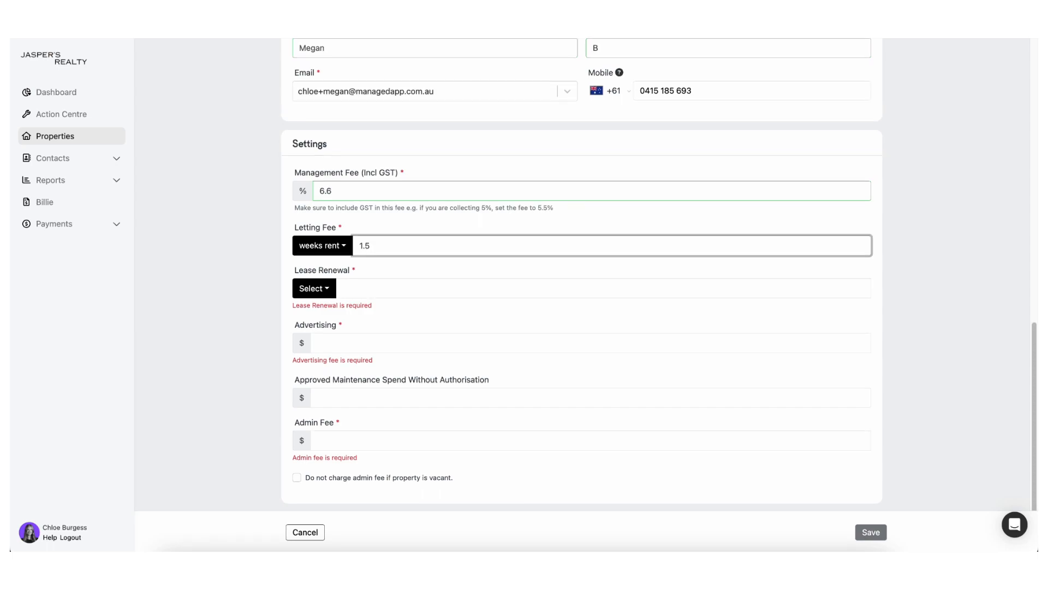
- Set lease renewal to .5 weeks' rent, advertising $350 and approved maintenance $300
click(320, 289)
click(319, 334)
click(371, 294)
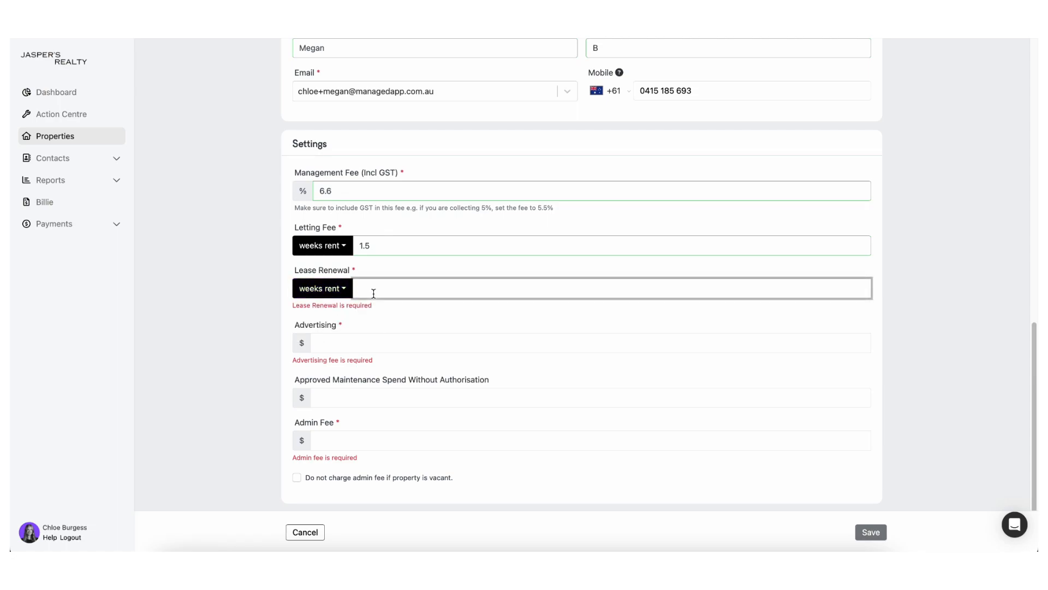
text(.5)
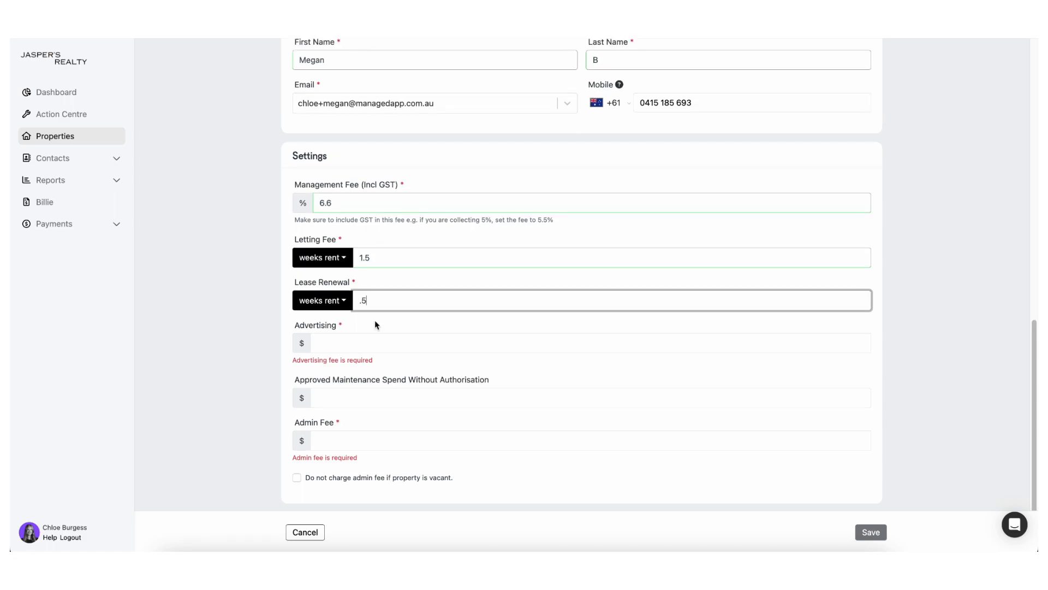
click(373, 344)
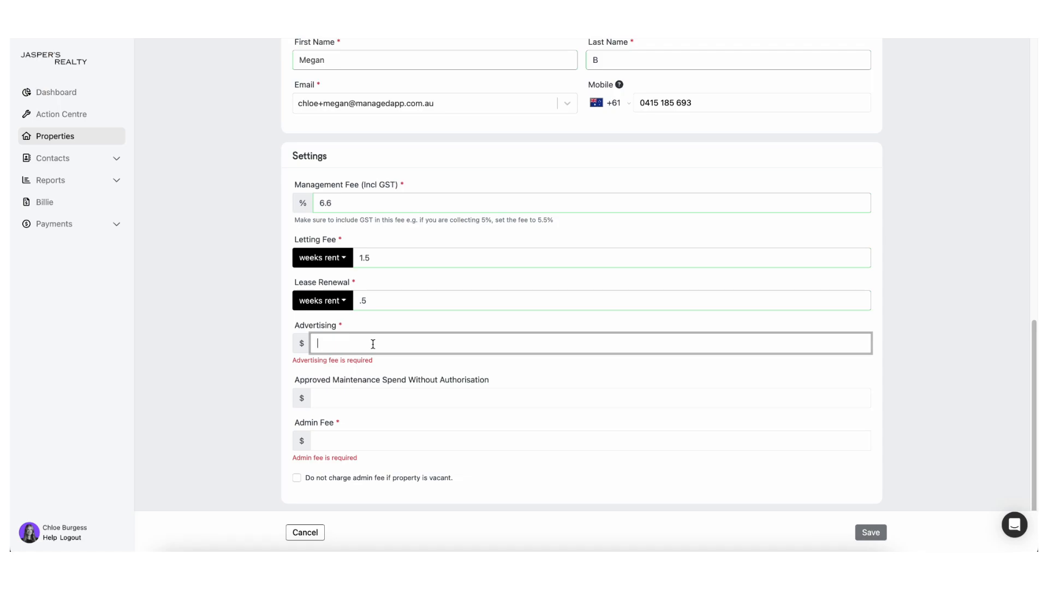
text(350)
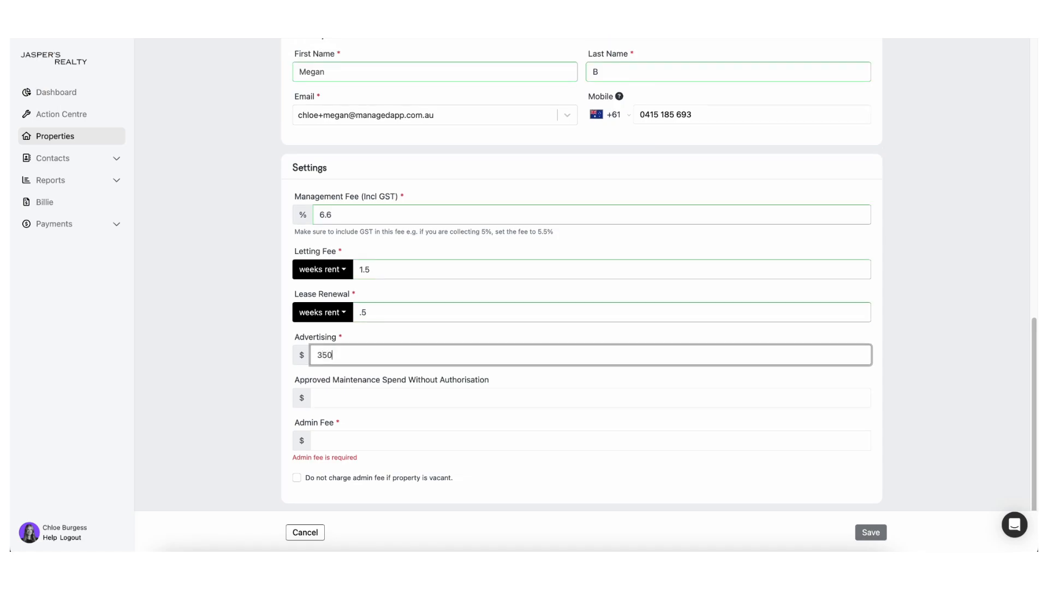
click(374, 399)
double_click(302, 381)
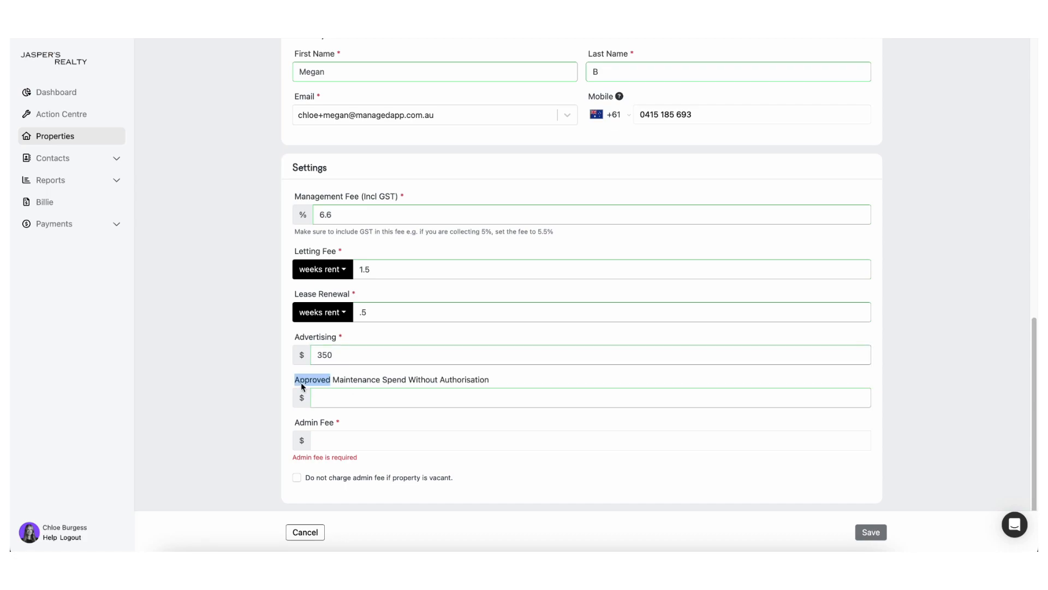
click(410, 394)
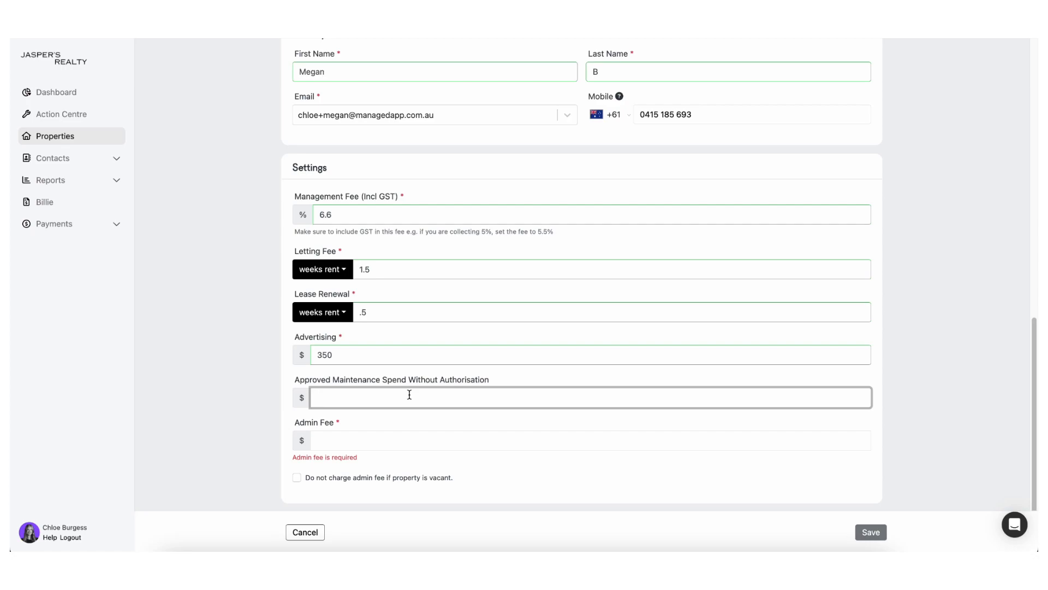
text(300)
- Set the admin fee to $6.50 and waive it while the property is vacant
click(382, 442)
text(0)
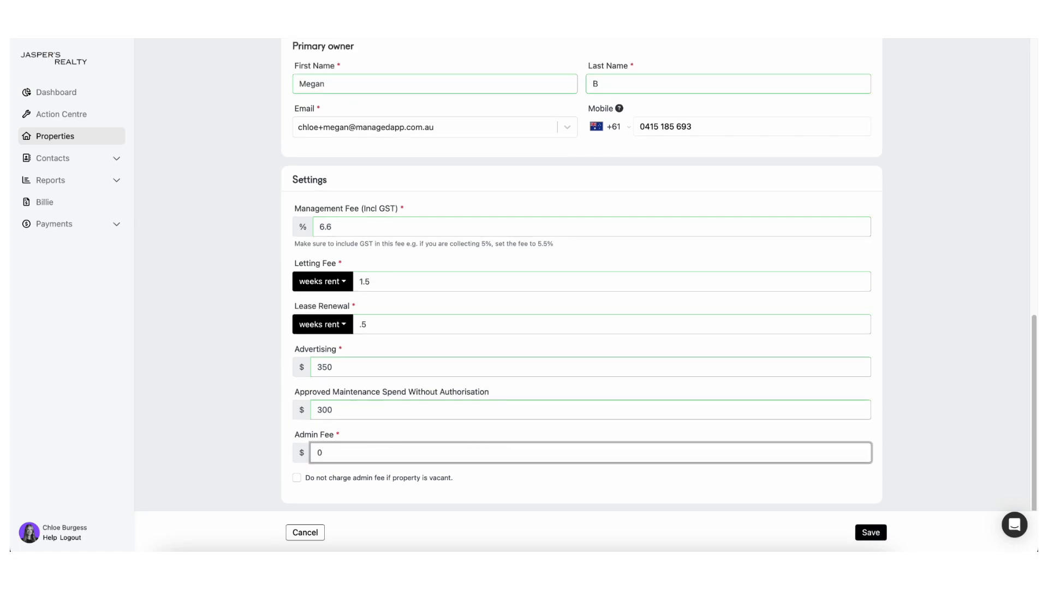
key(BackSpace)
text(6.6)
key(BackSpace)
text(50)
double_click(320, 478)
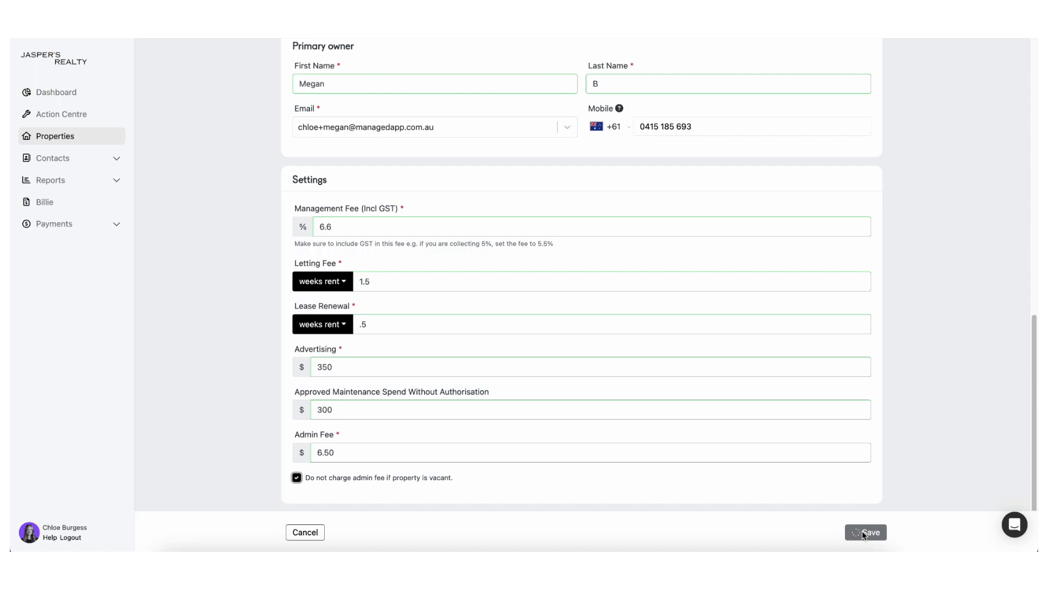
- Add a second owner by searching the contacts and picking the matching existing contact
scroll(803, 342, up, 2)
scroll(803, 342, up, 6)
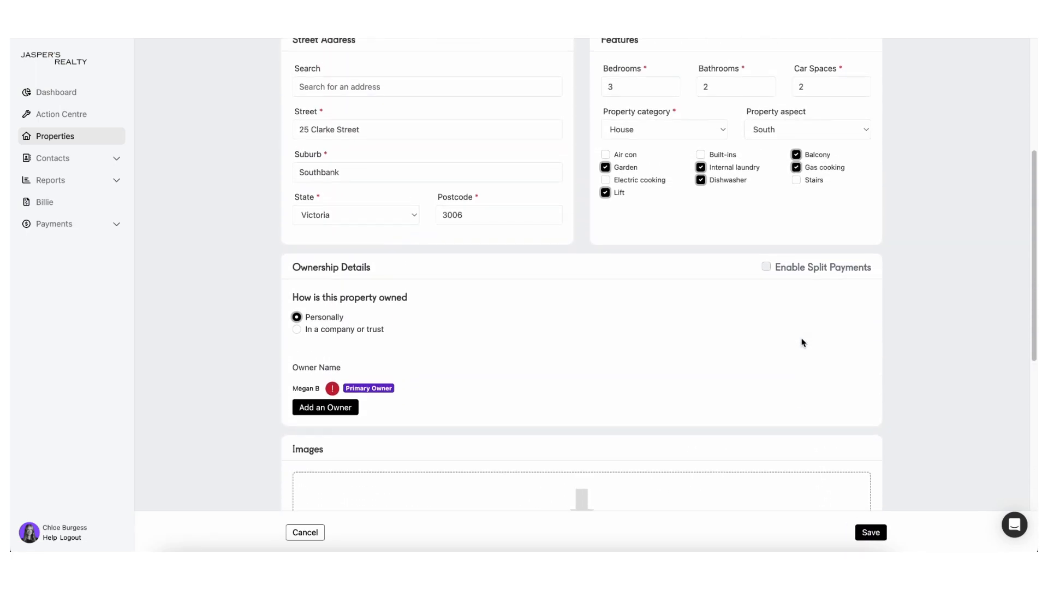
scroll(803, 343, up, 2)
scroll(803, 342, down, 5)
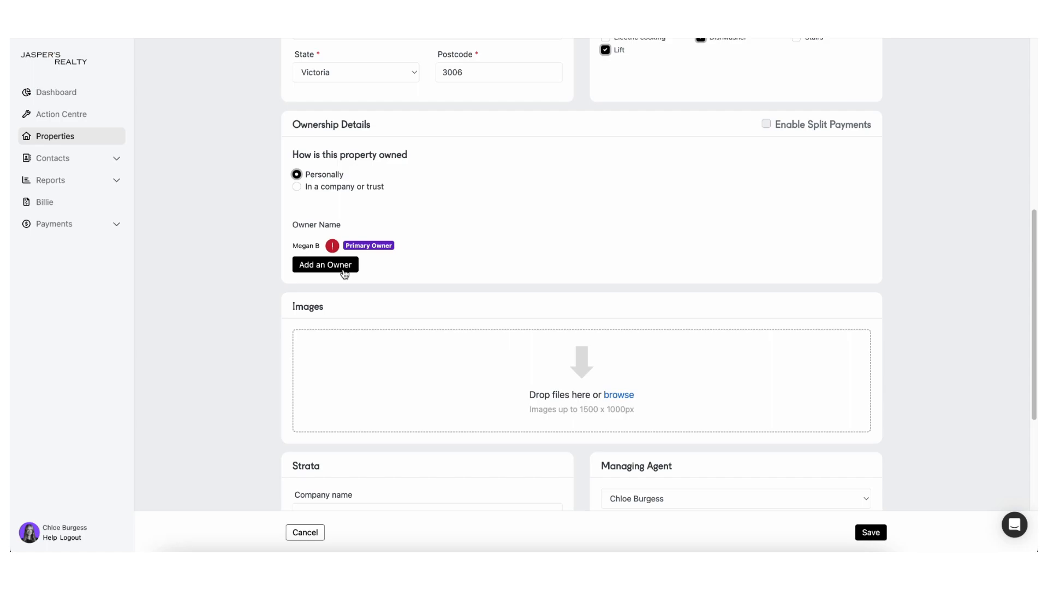
click(326, 267)
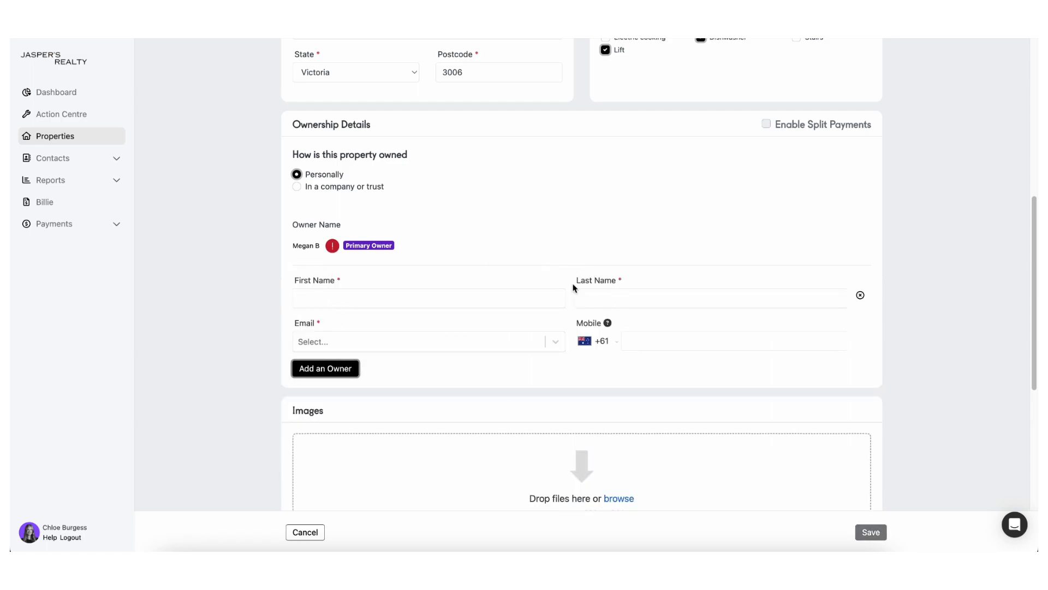
click(398, 341)
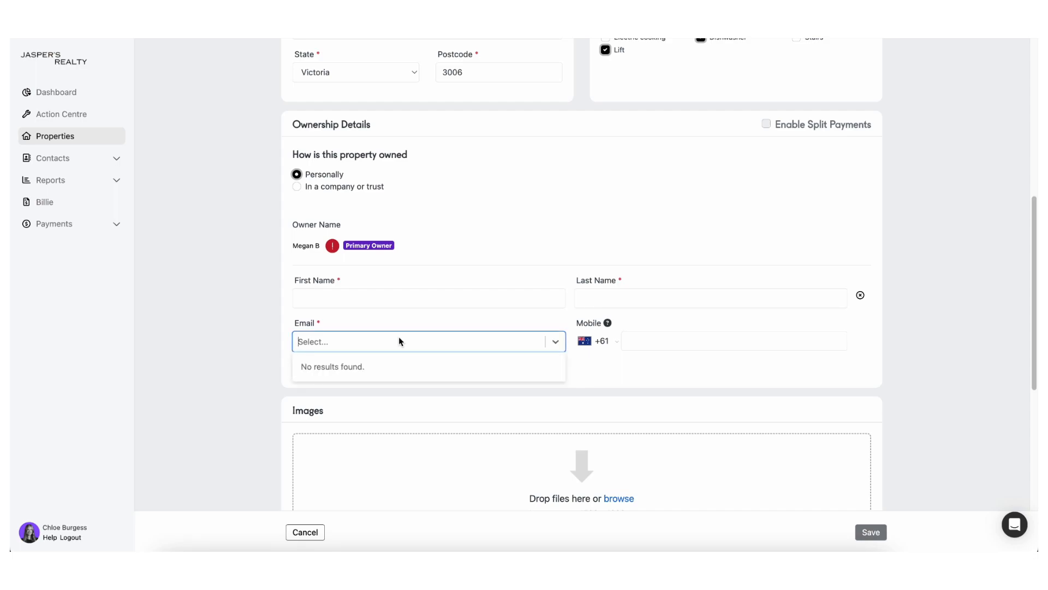
text(gabb)
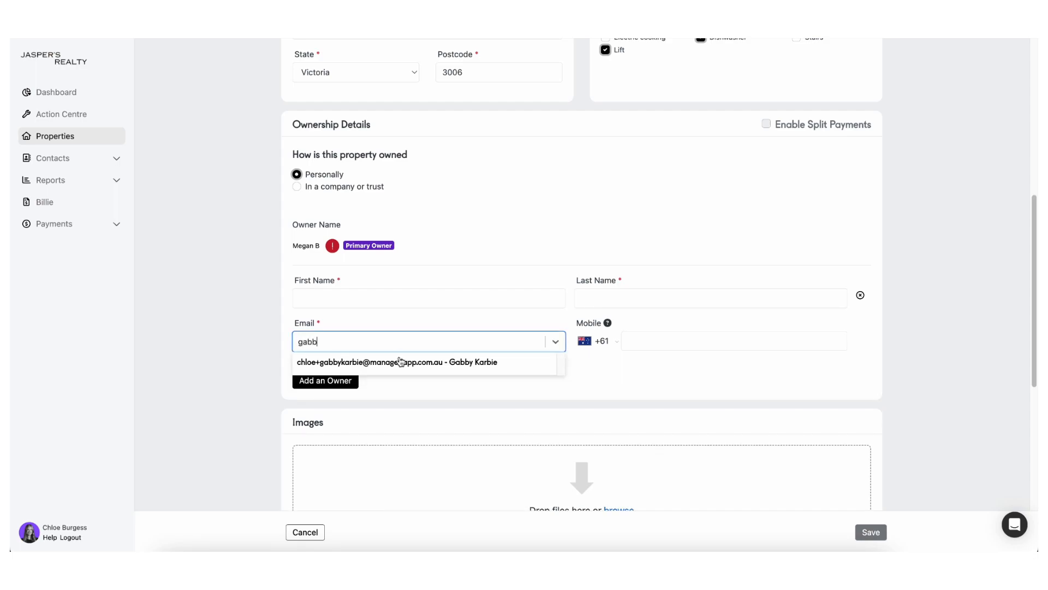
click(400, 362)
- Give the second owner a mobile number and save the property
click(644, 343)
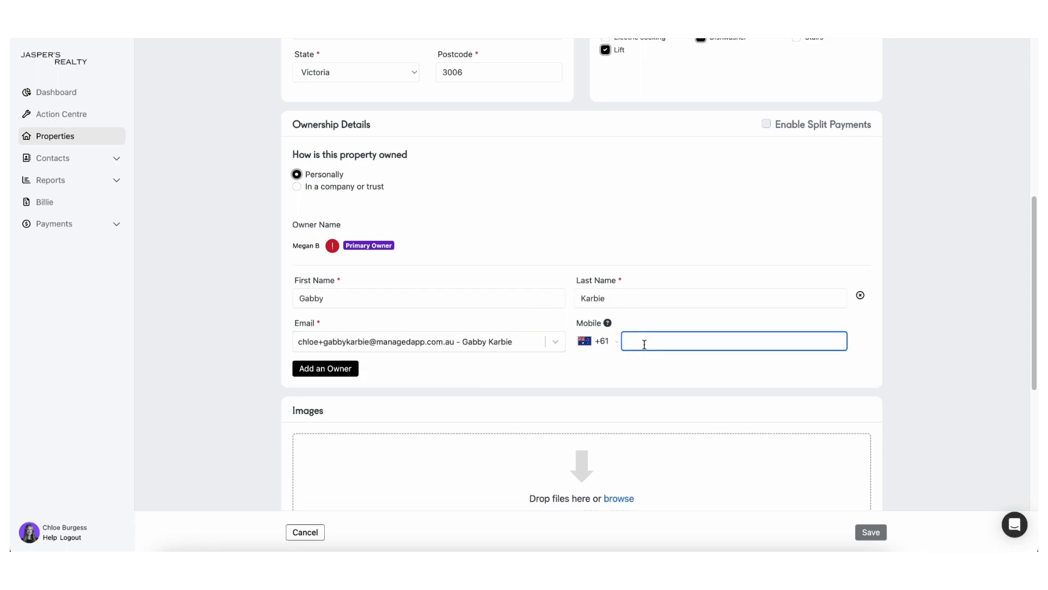
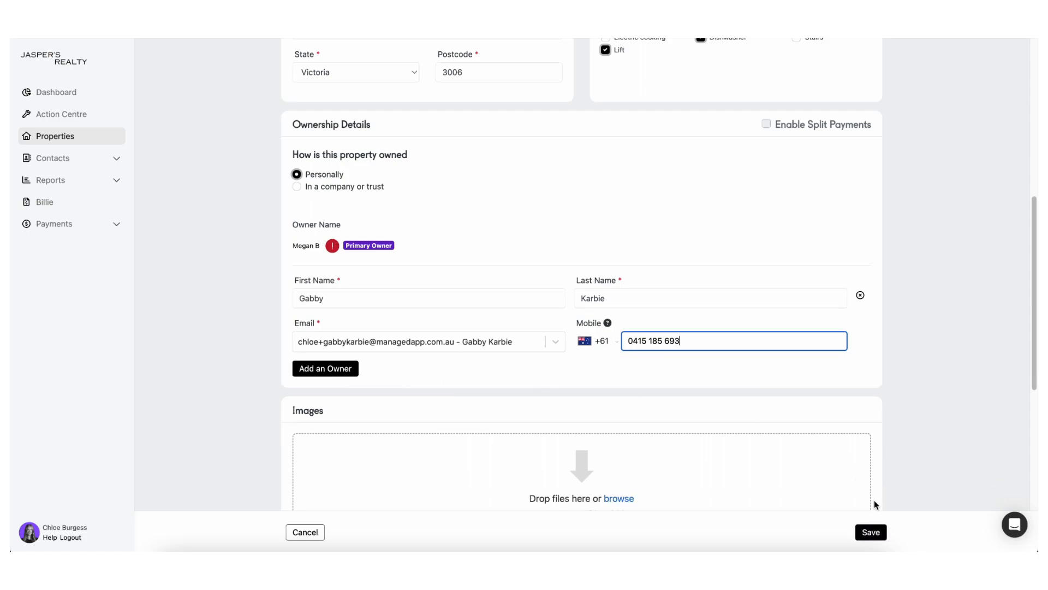
click(882, 537)
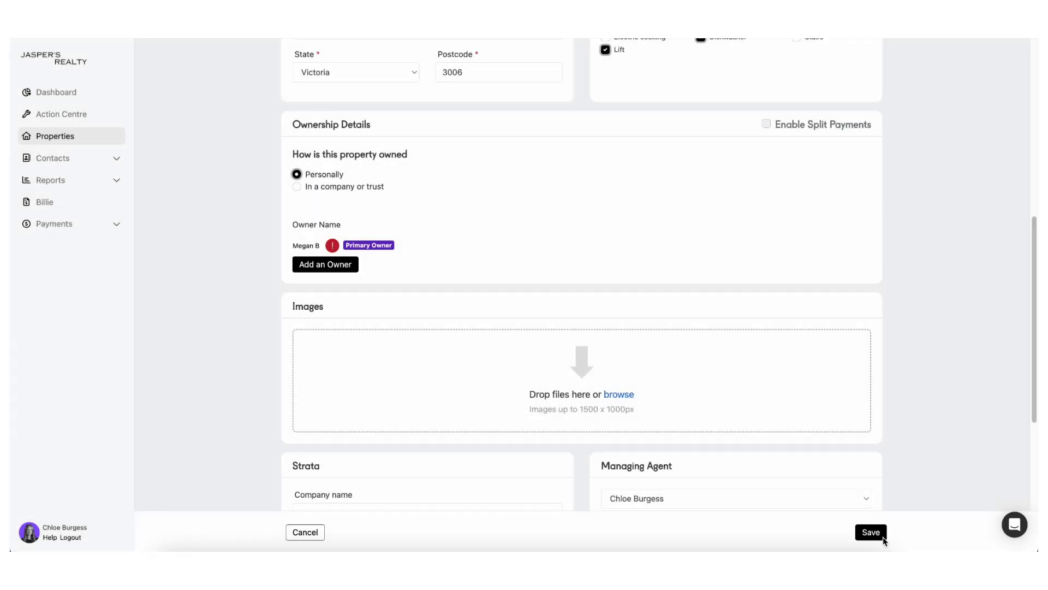
scroll(843, 453, down, 3)
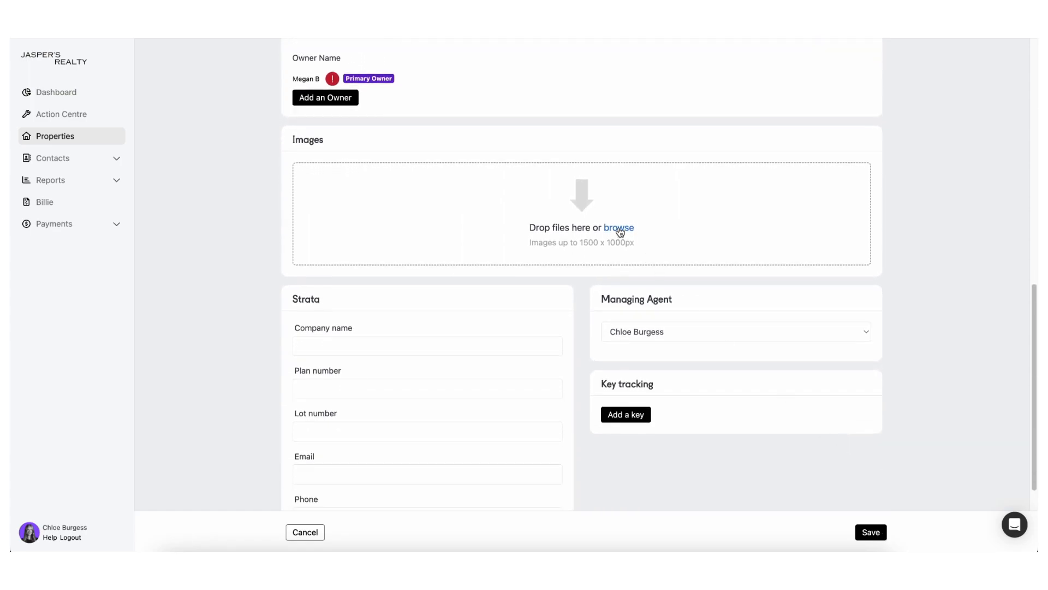
click(619, 228)
click(461, 216)
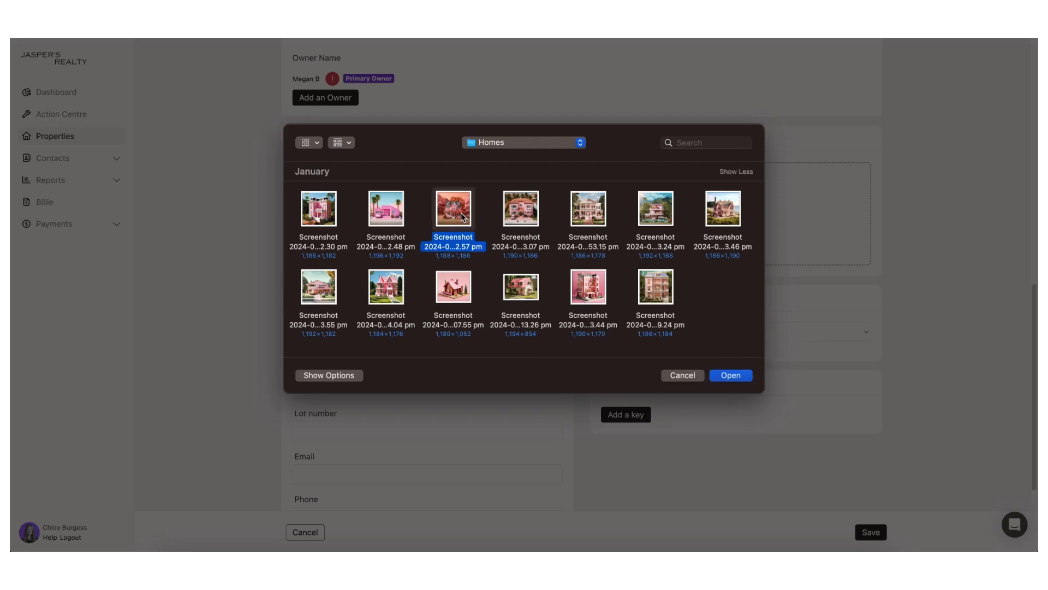
double_click(462, 216)
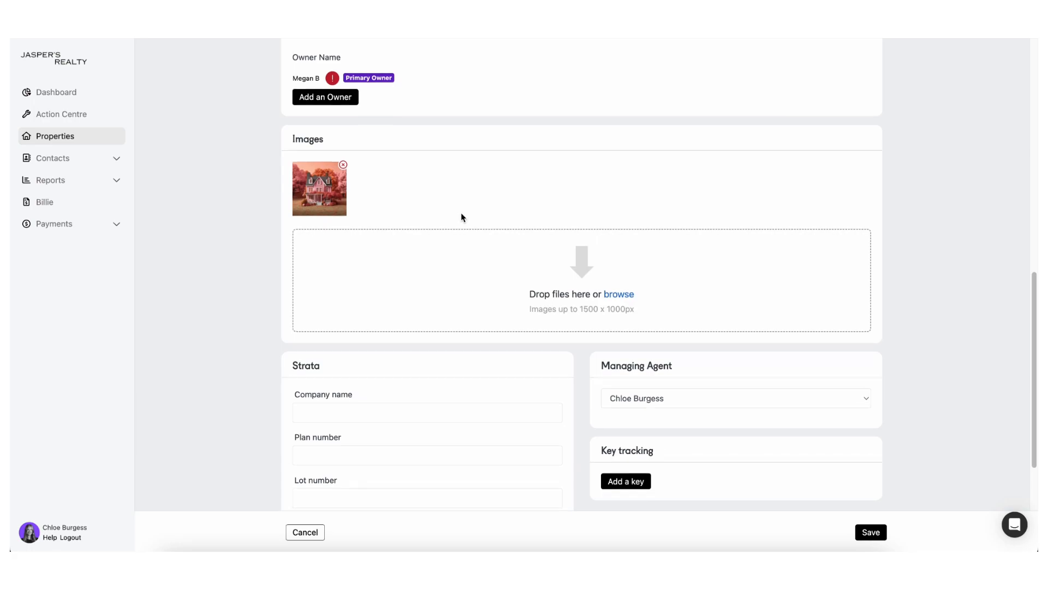
scroll(461, 214, down, 3)
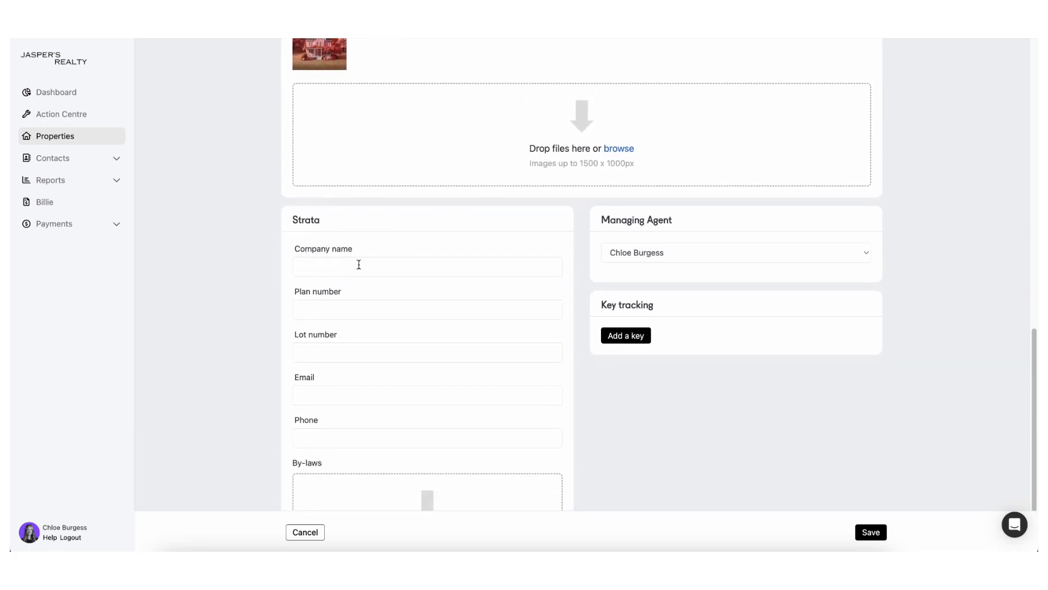
- Add key 50 held by the Agent and save the property
scroll(355, 359, down, 2)
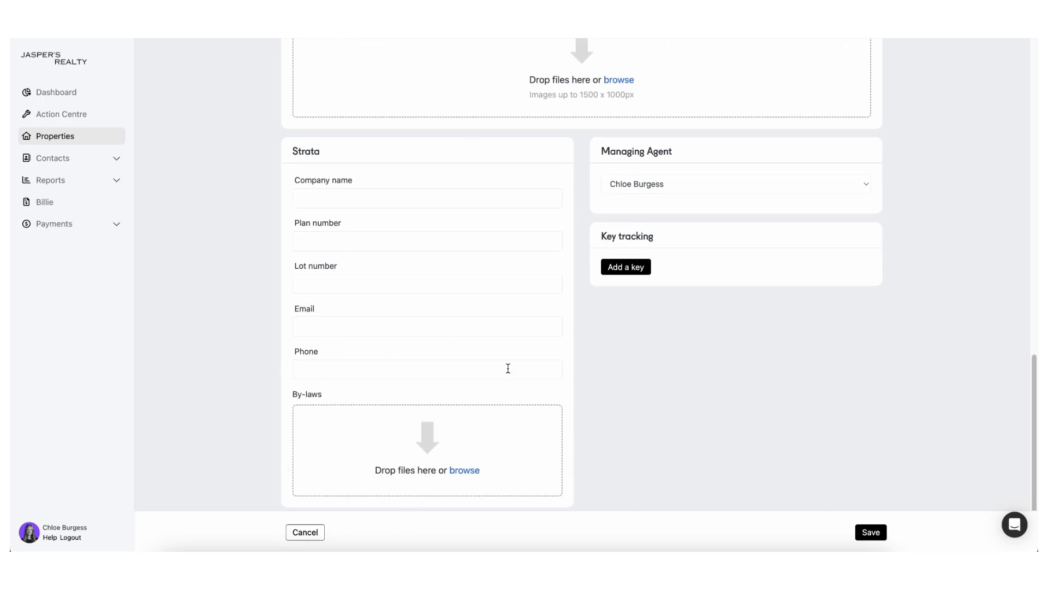
click(629, 273)
click(625, 284)
text(50)
click(762, 292)
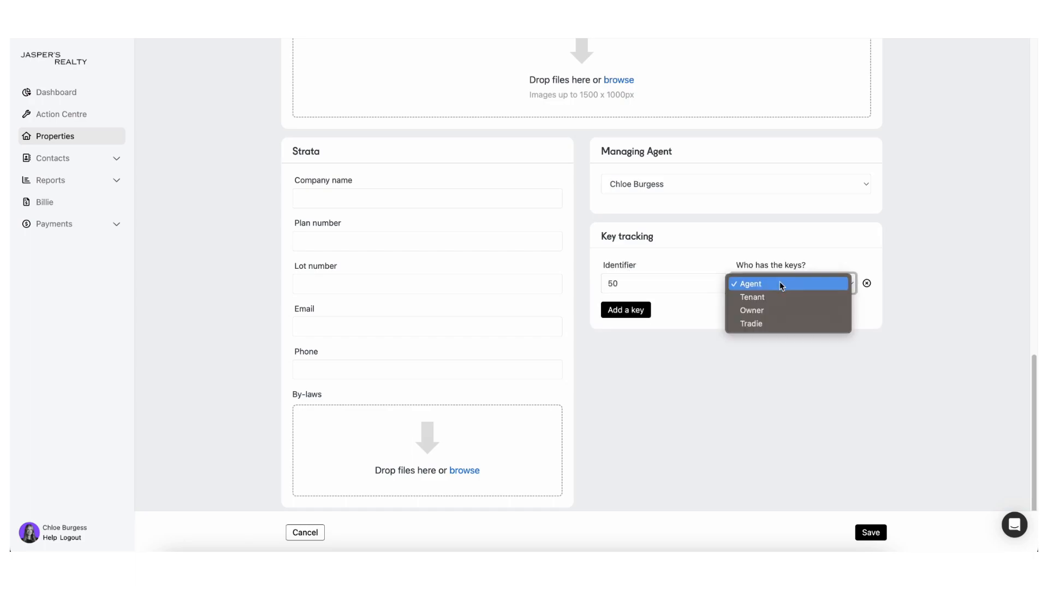
click(791, 286)
click(868, 533)
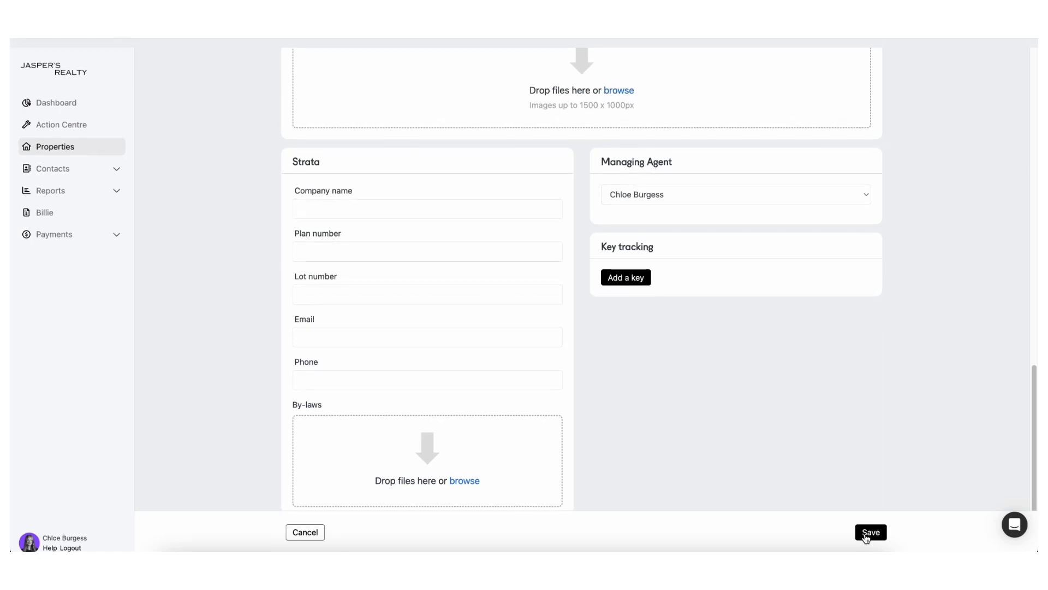
scroll(875, 392, up, 7)
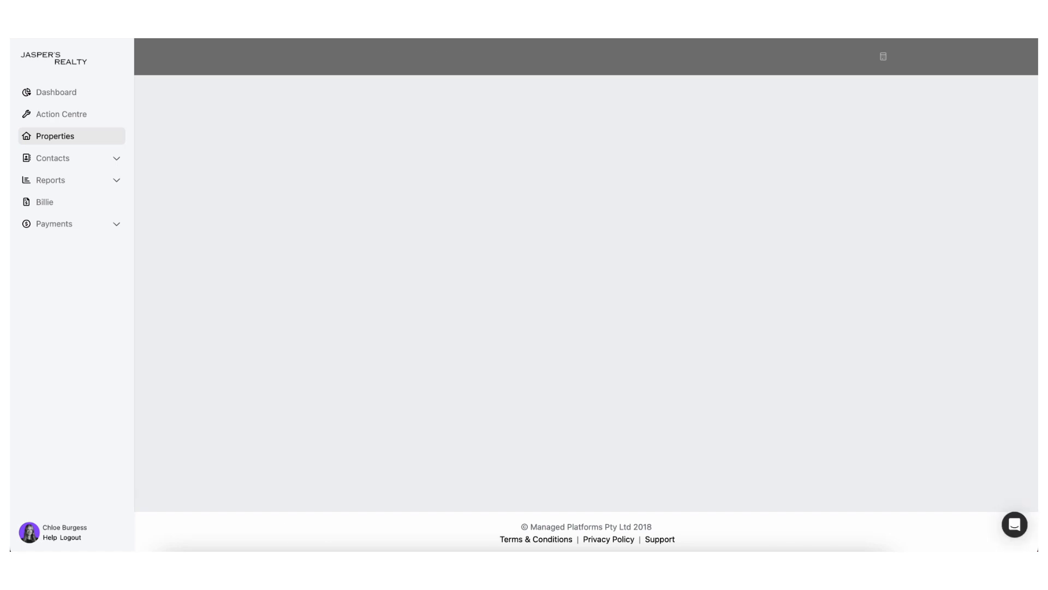
- Scroll to Ownership Details and follow the primary owner's name link to their contact page
scroll(181, 243, down, 5)
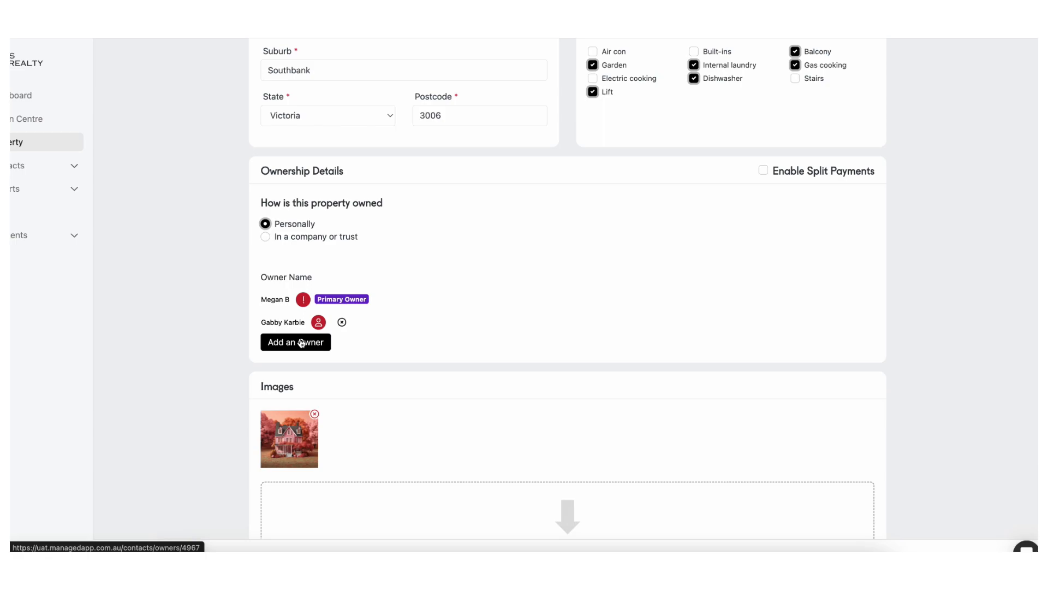
click(277, 300)
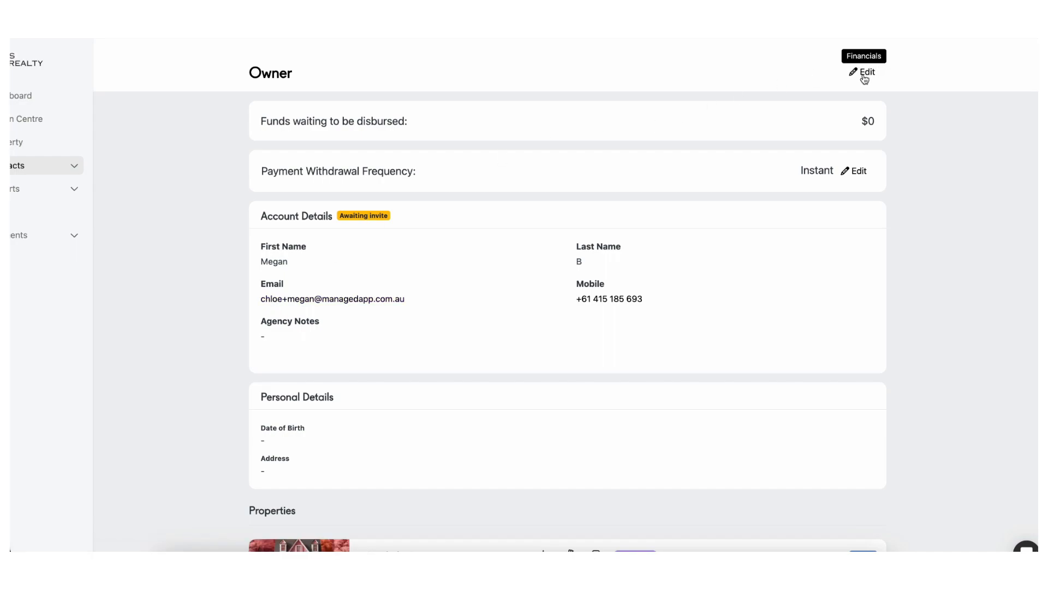
- Edit the owner record and send them an account invitation
click(865, 77)
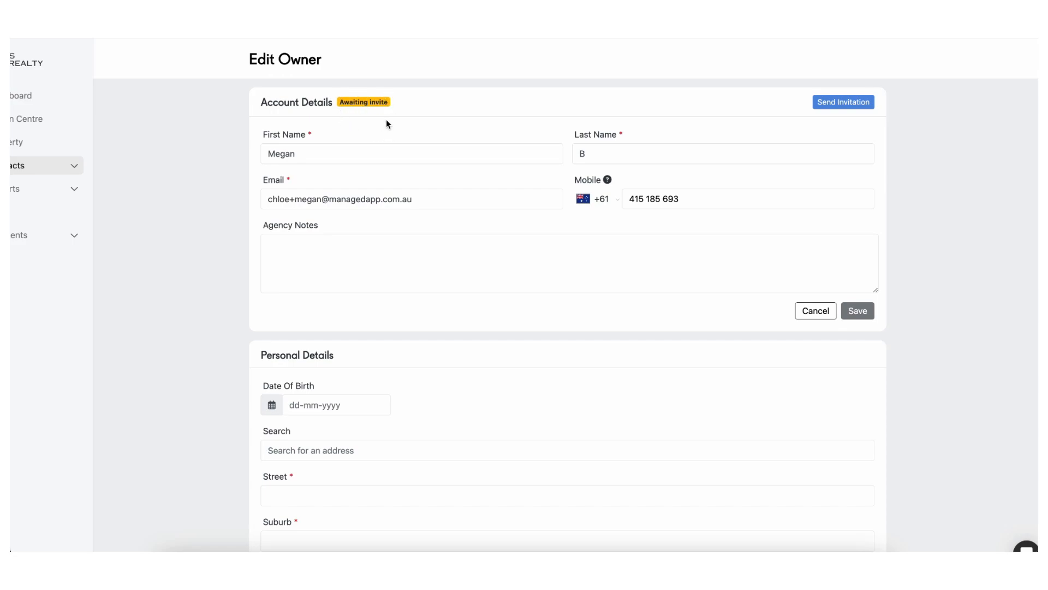
click(834, 103)
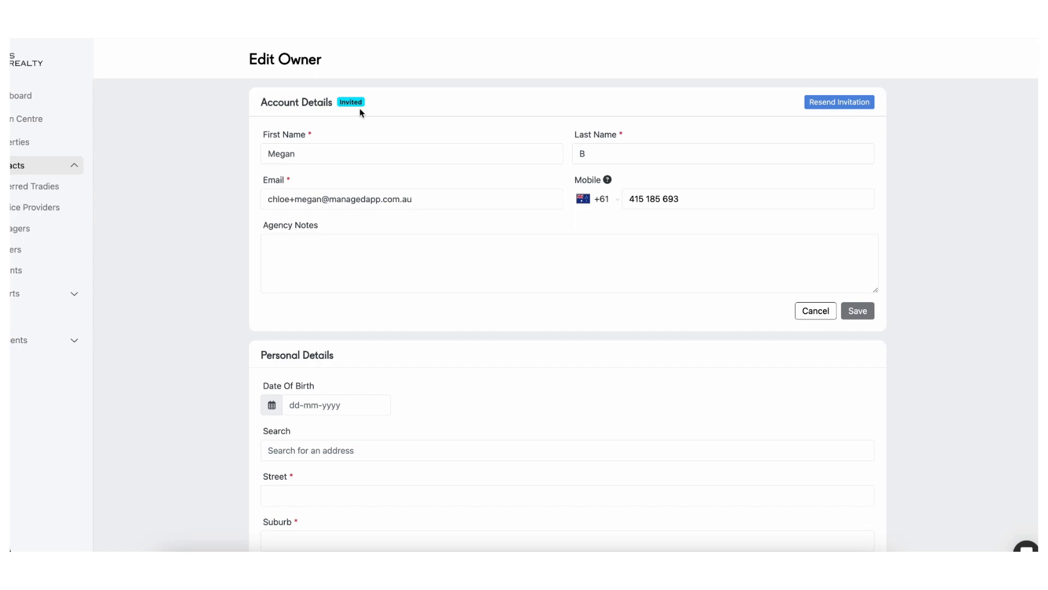
- Scroll down the Edit Owner form to the Notification Settings
scroll(364, 266, down, 1)
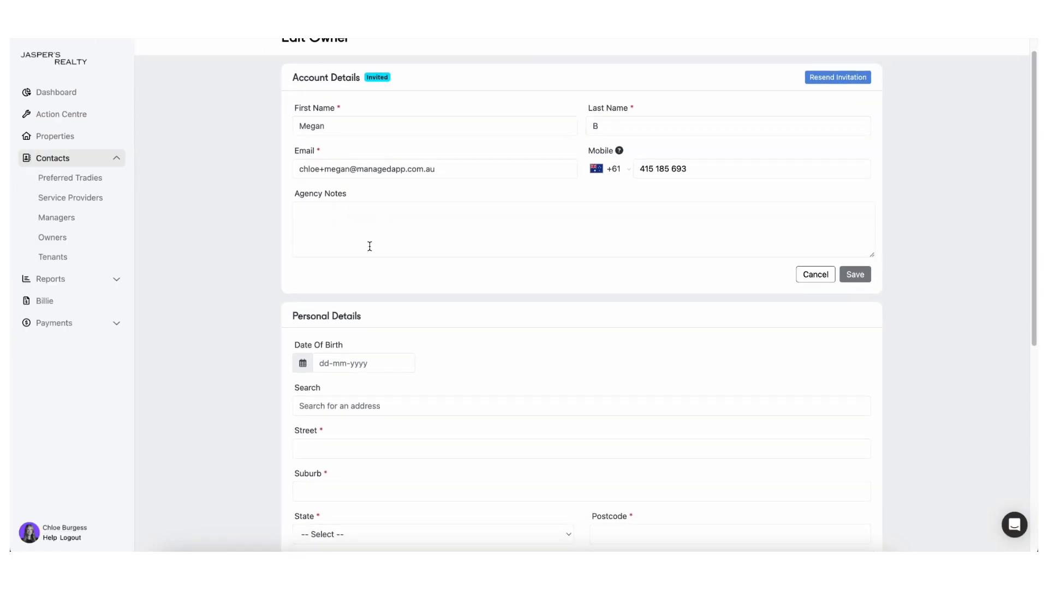
scroll(368, 241, down, 3)
scroll(368, 252, down, 1)
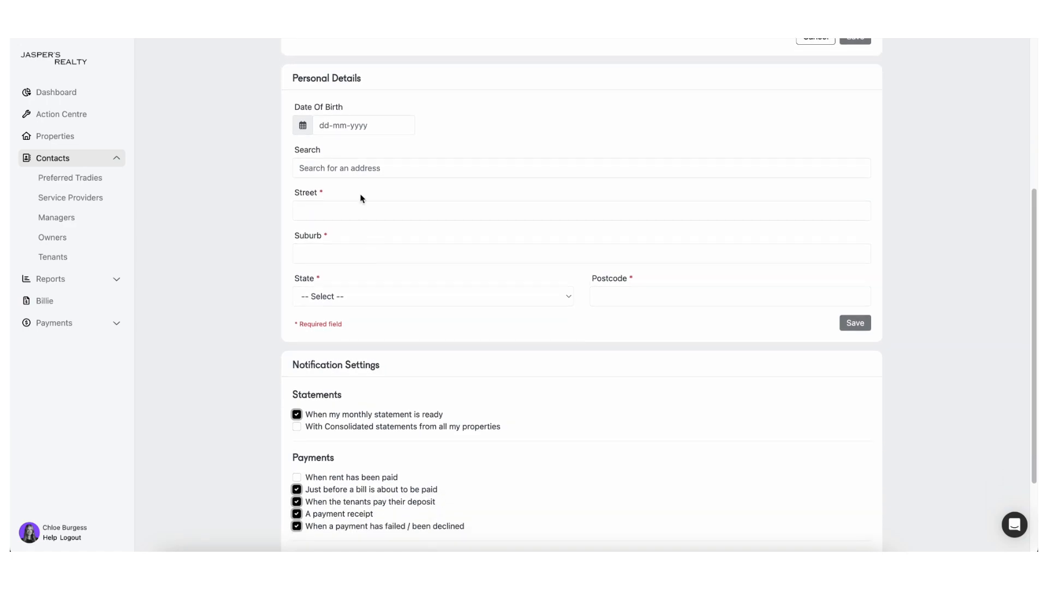
scroll(351, 280, down, 2)
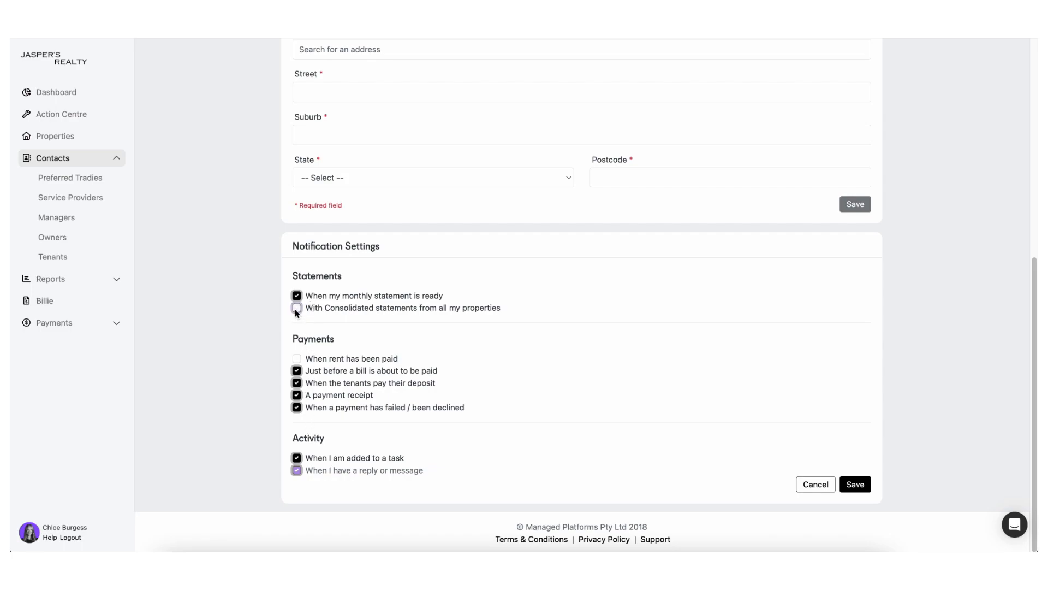
- Save the owner's details and review the Properties section, noting no disbursement account is set
click(856, 484)
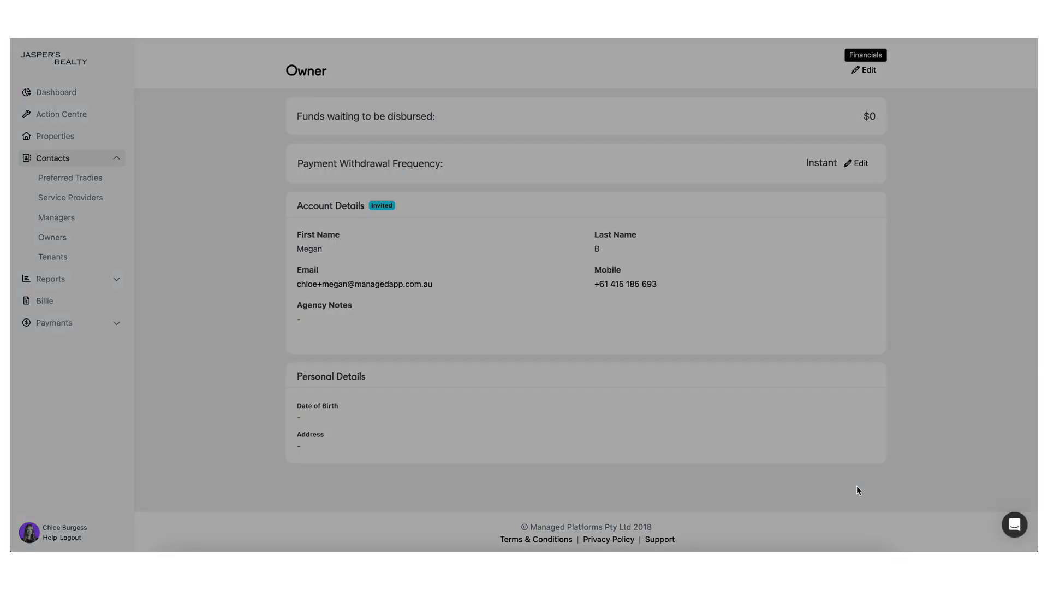
scroll(482, 246, down, 2)
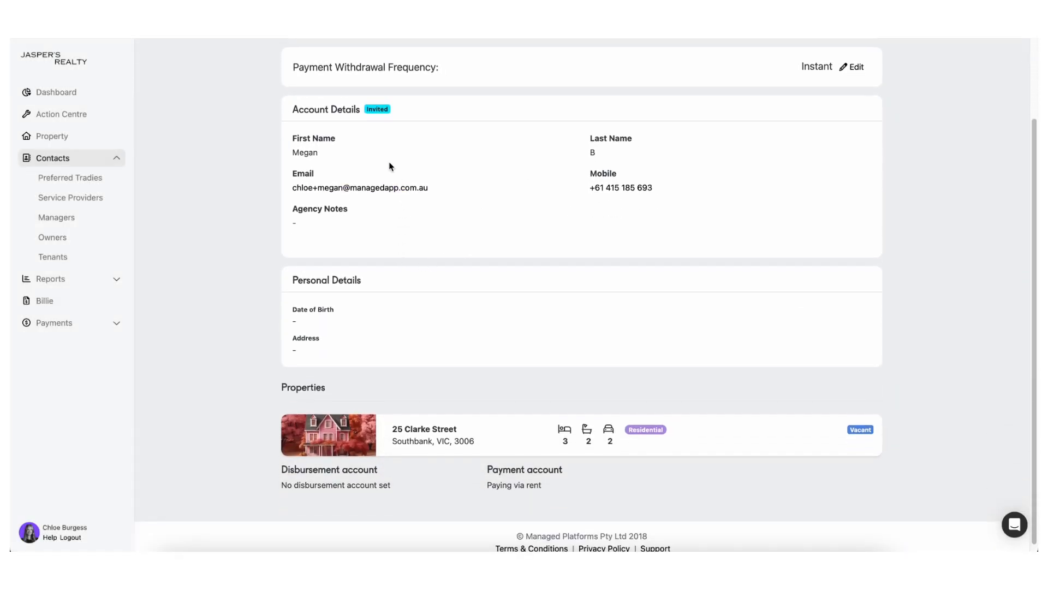
drag(281, 388, 353, 393)
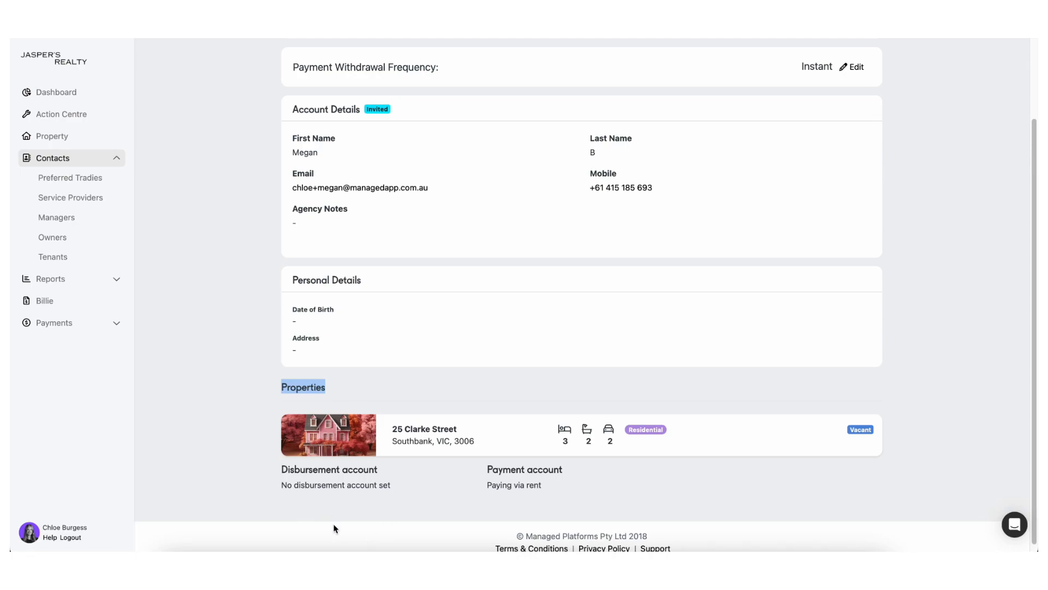
drag(277, 474, 407, 485)
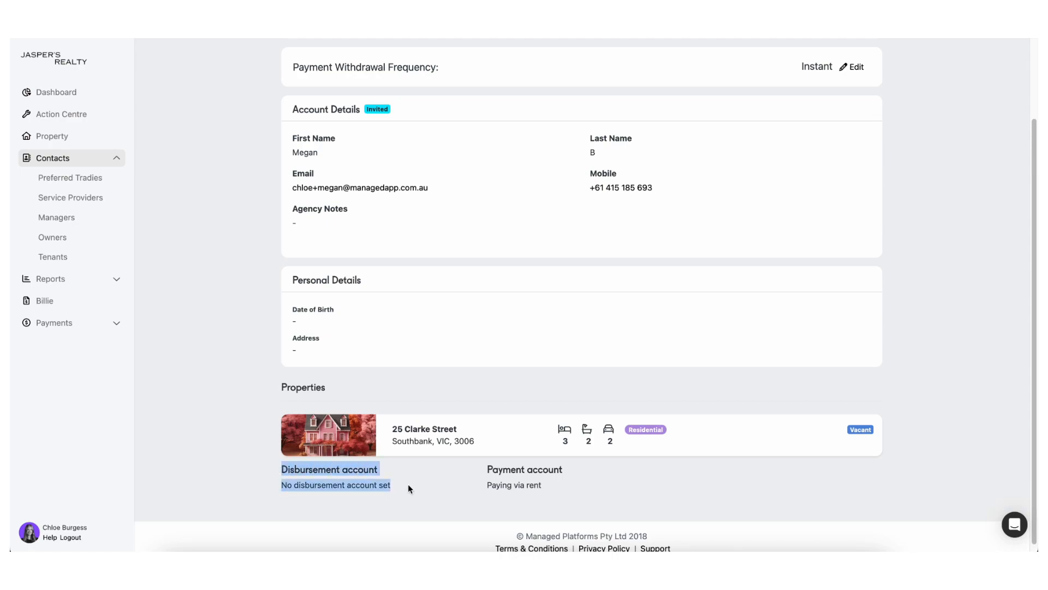
click(408, 484)
triple_click(404, 493)
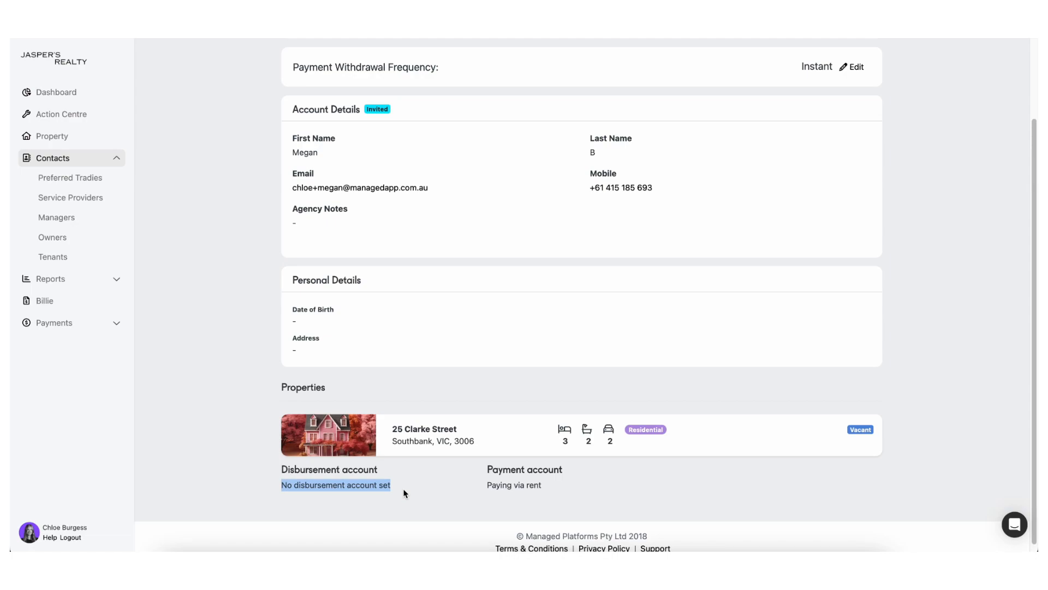
click(407, 492)
drag(484, 473, 564, 495)
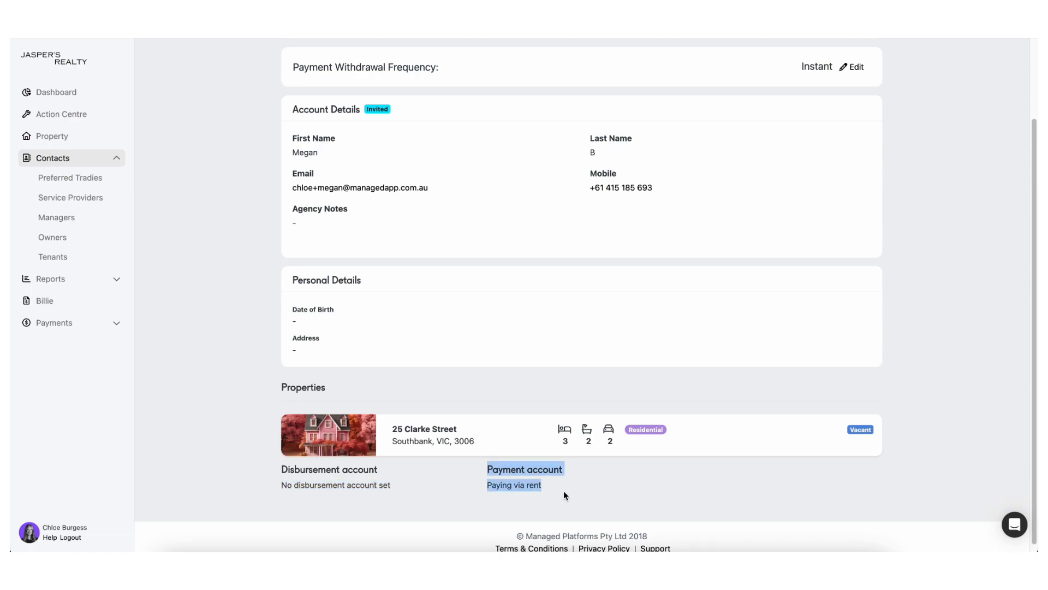
click(563, 492)
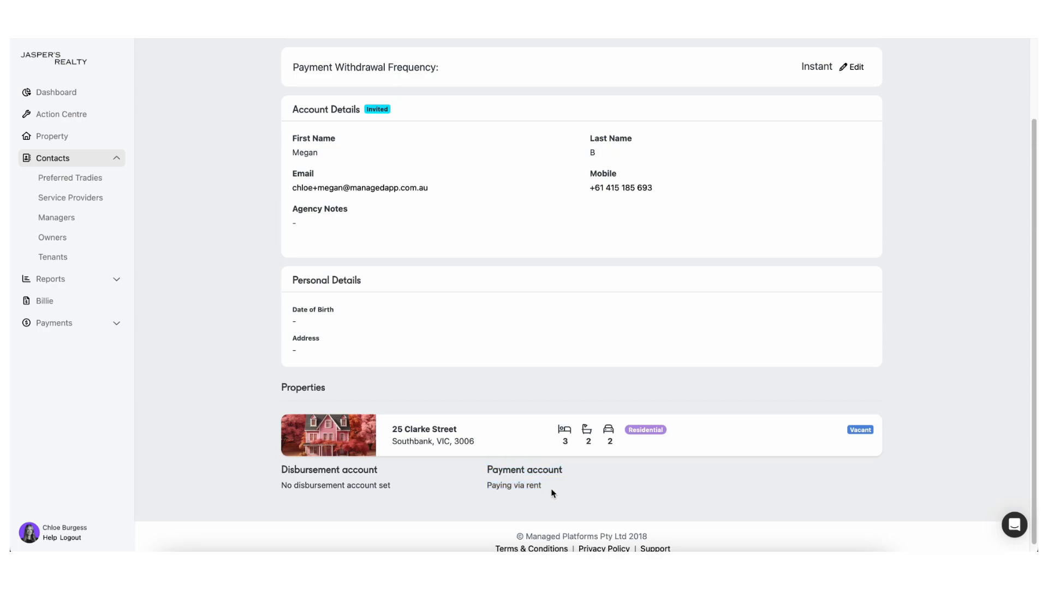
triple_click(508, 487)
click(508, 487)
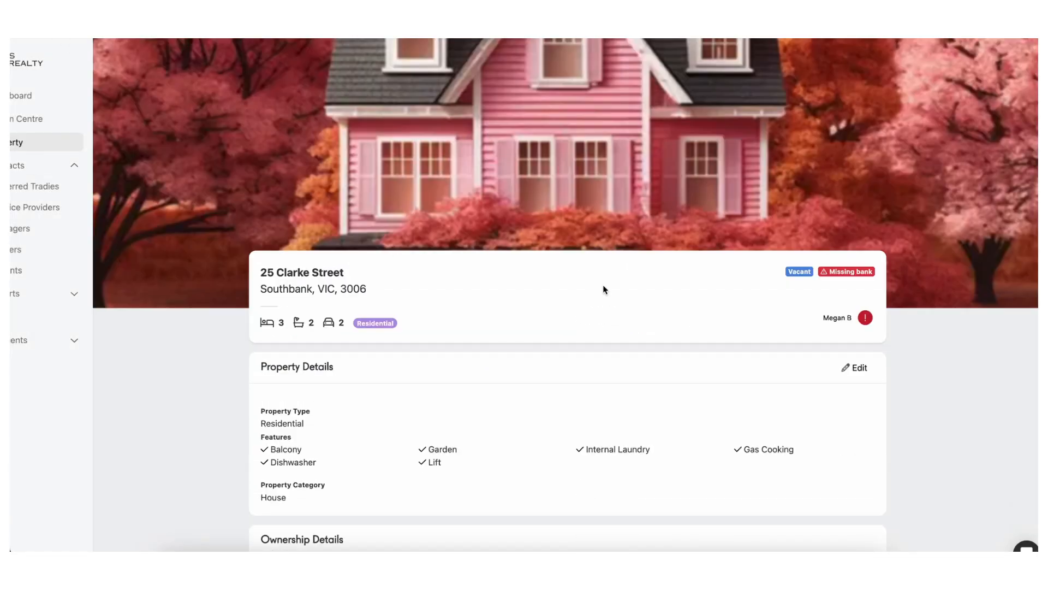
scroll(603, 289, down, 3)
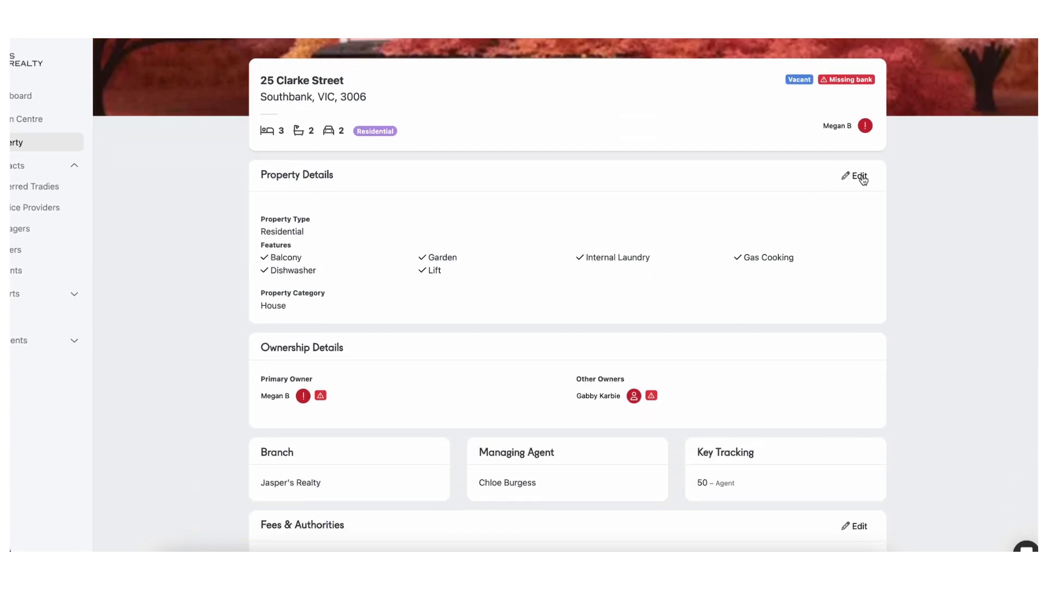
click(858, 176)
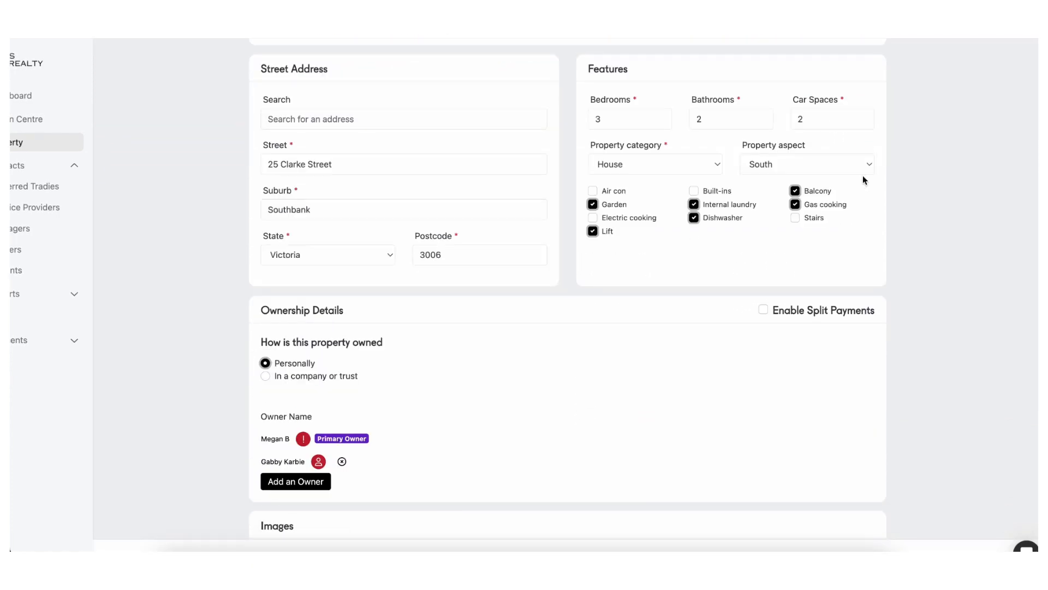
scroll(863, 175, down, 2)
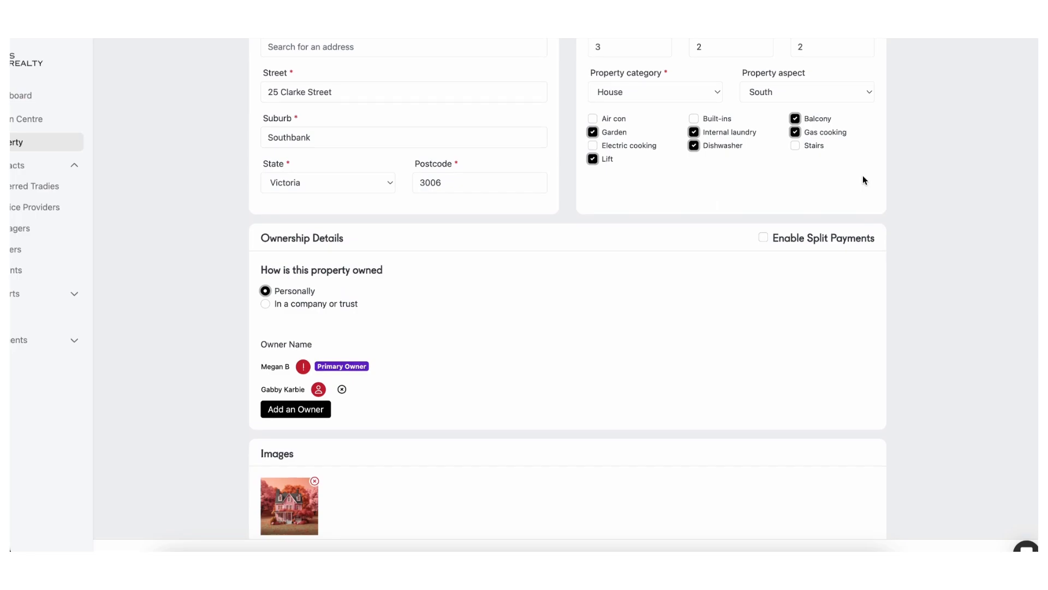
click(764, 238)
- Set the ownership split to 70% primary owner and 30% second owner, then save the property
click(659, 365)
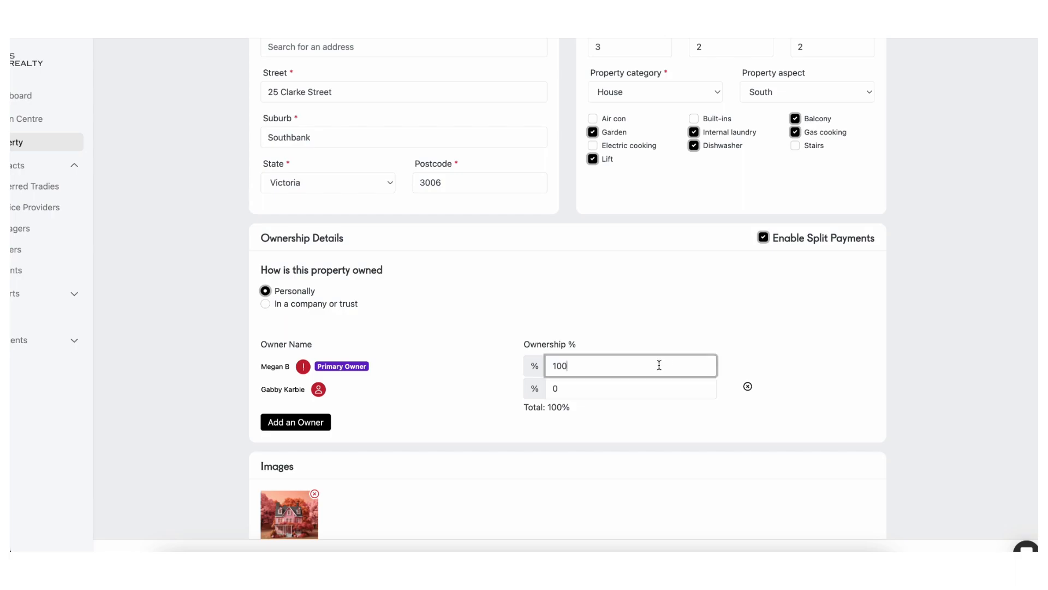
key(BackSpace)
key(BackSpace)
key(BackSpace)
text(70)
click(613, 390)
key(BackSpace)
text(30)
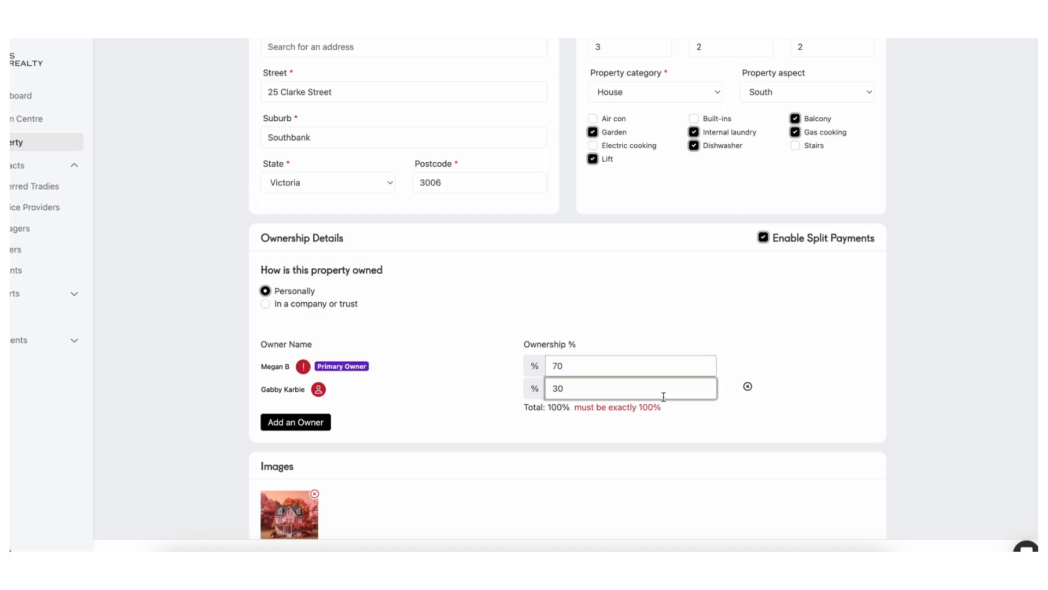
scroll(663, 395, down, 10)
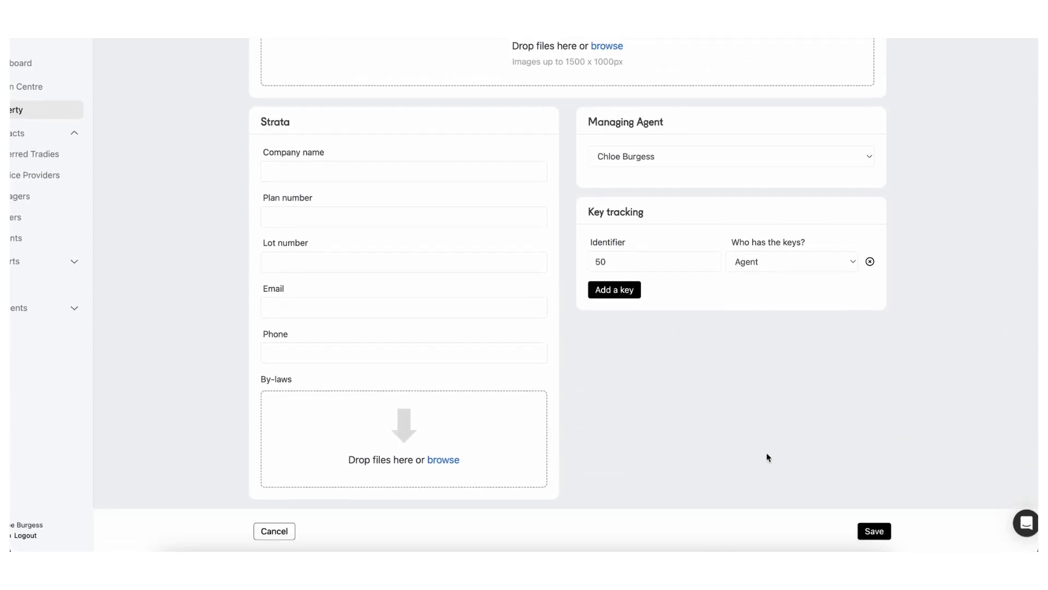
click(884, 533)
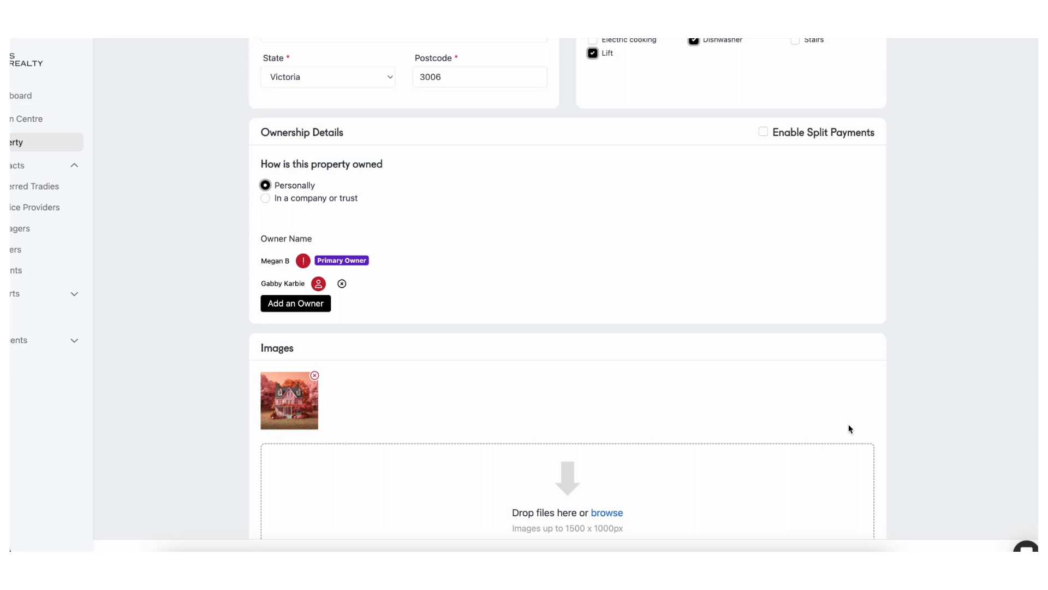
- Open the second owner's contact record and scroll through their linked properties
click(282, 285)
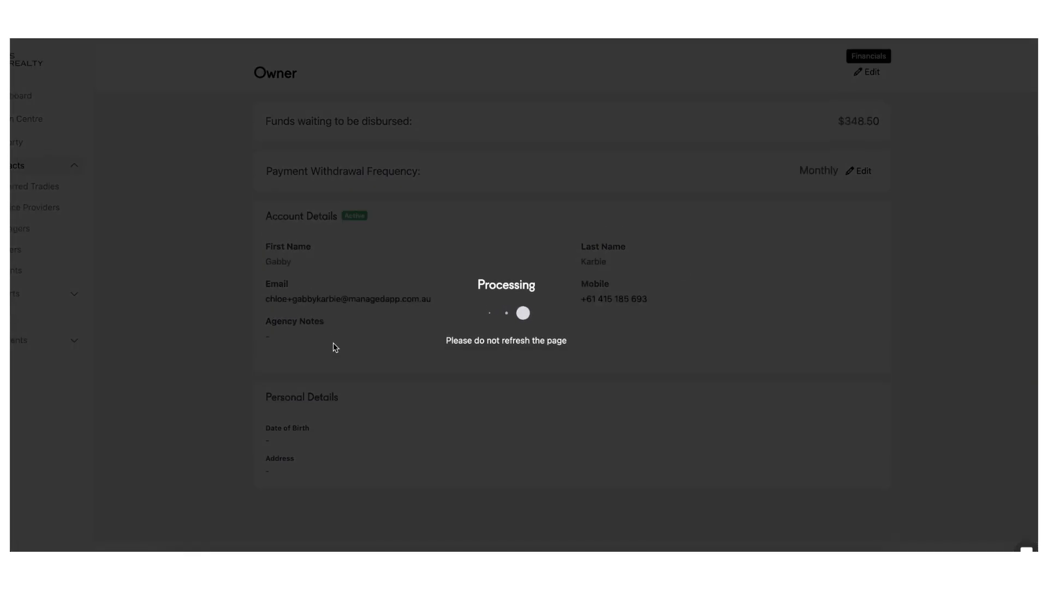
scroll(335, 331, down, 1)
scroll(335, 331, down, 10)
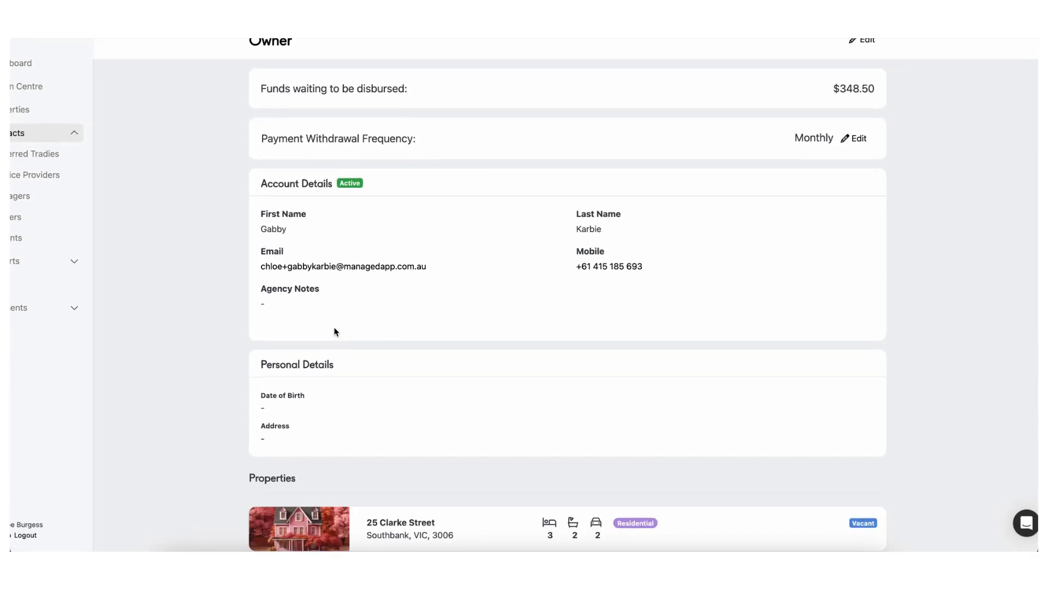
scroll(333, 326, up, 5)
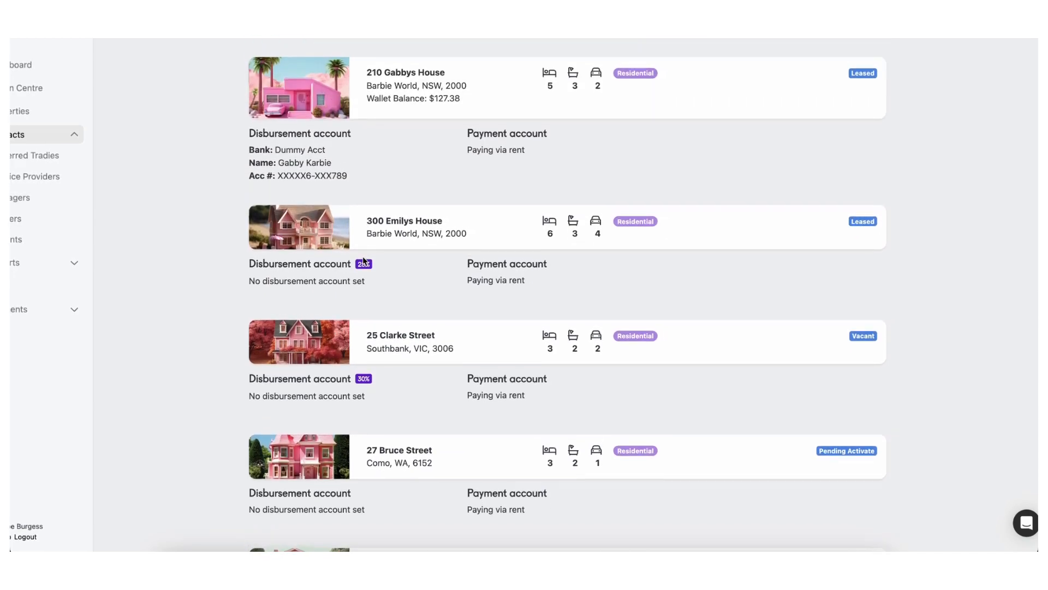
scroll(362, 257, up, 5)
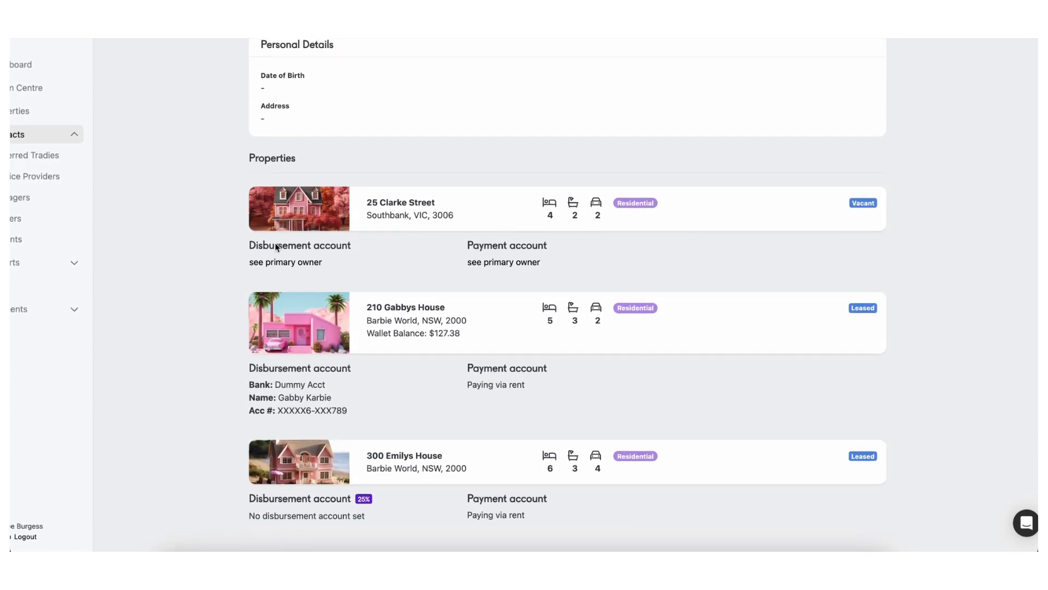
scroll(274, 250, up, 6)
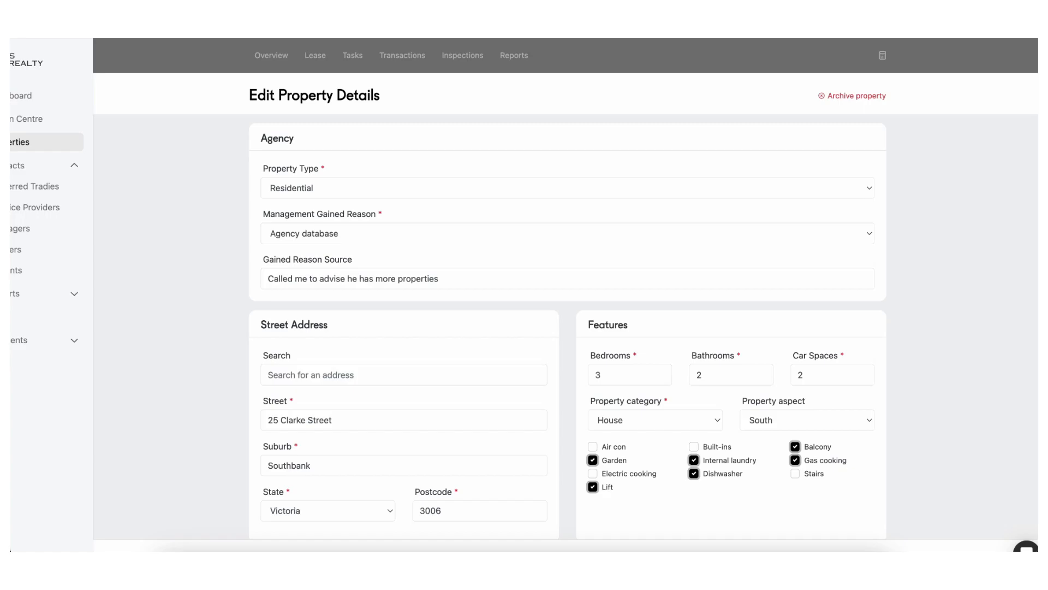
scroll(135, 160, down, 7)
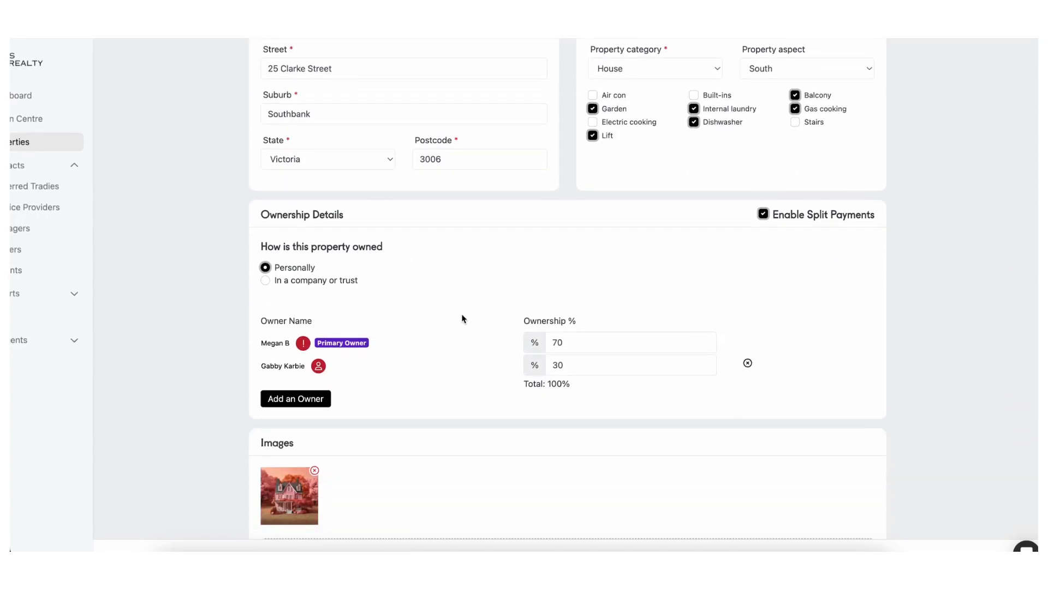
click(285, 399)
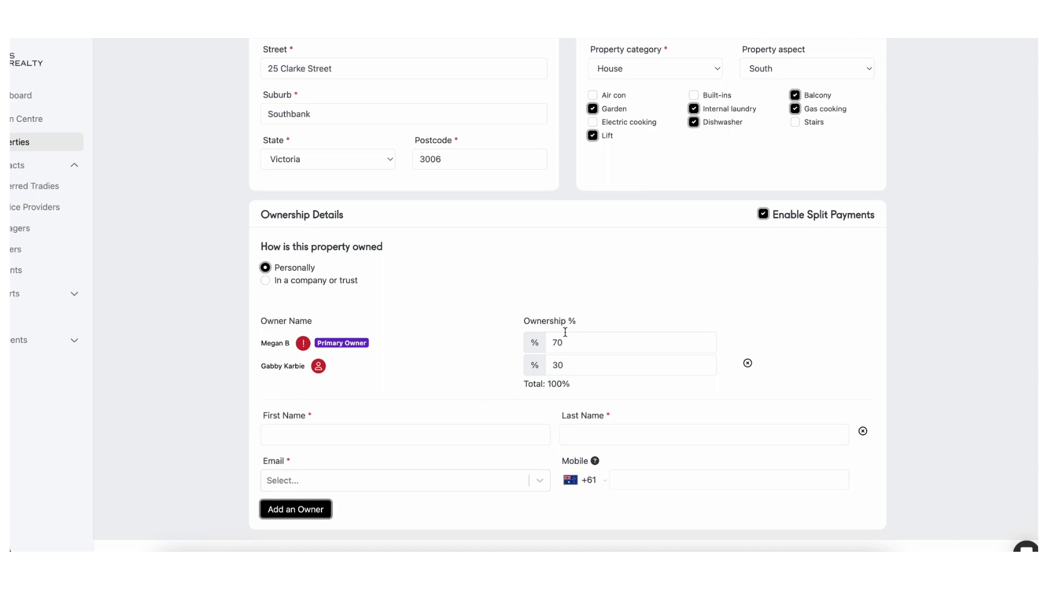
scroll(569, 393, down, 2)
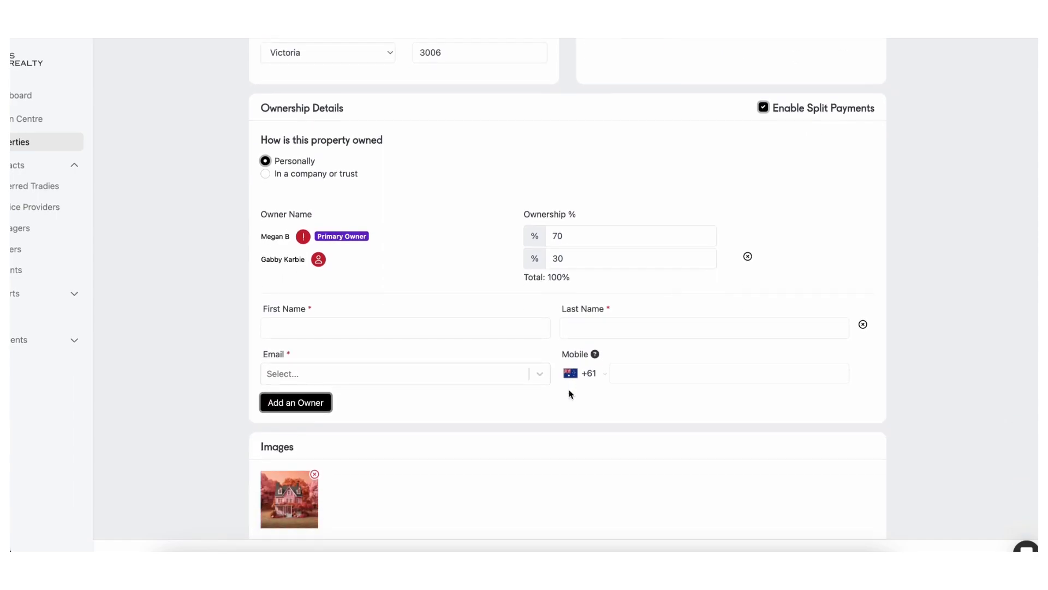
scroll(570, 394, up, 1)
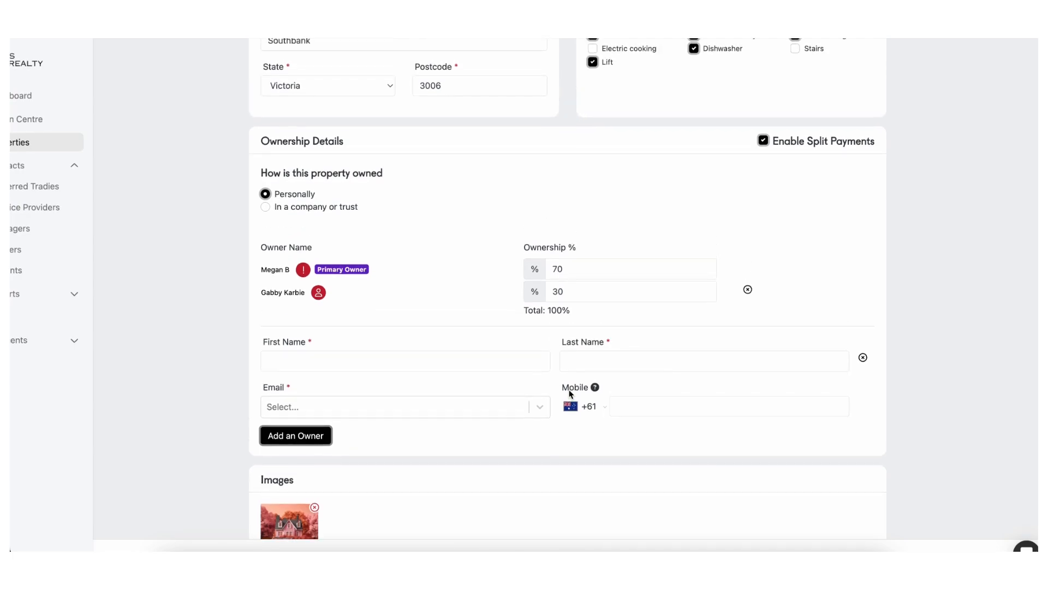
scroll(570, 393, up, 8)
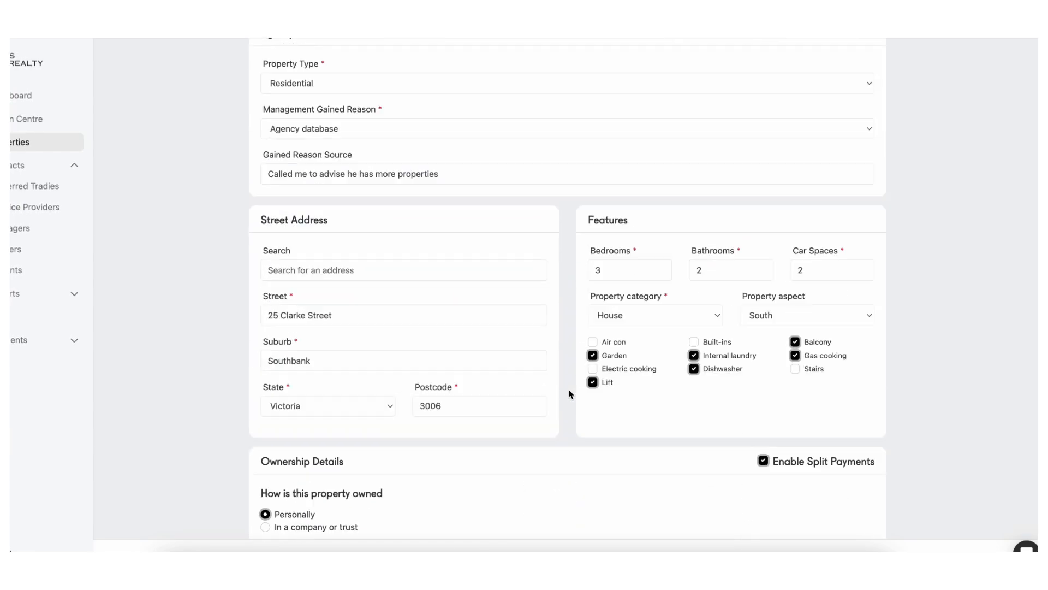
click(271, 55)
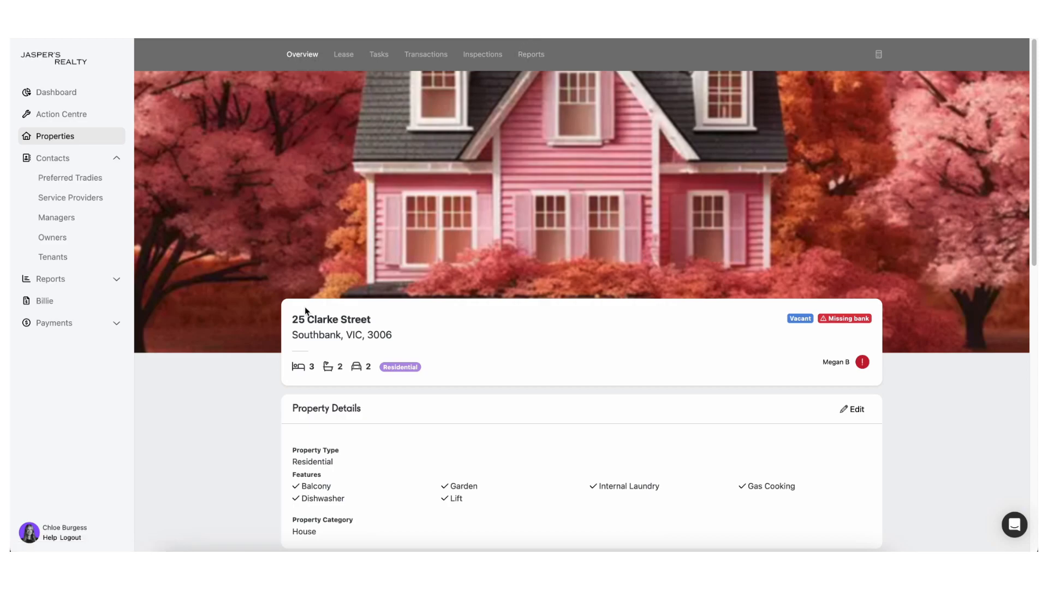
scroll(305, 306, down, 2)
scroll(304, 309, down, 5)
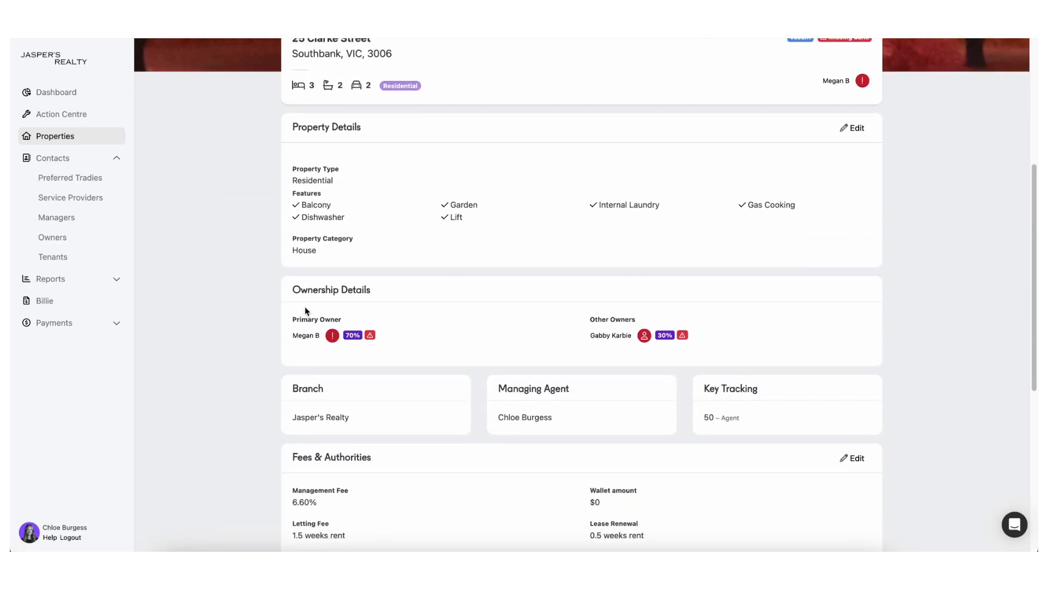
drag(306, 221, 472, 244)
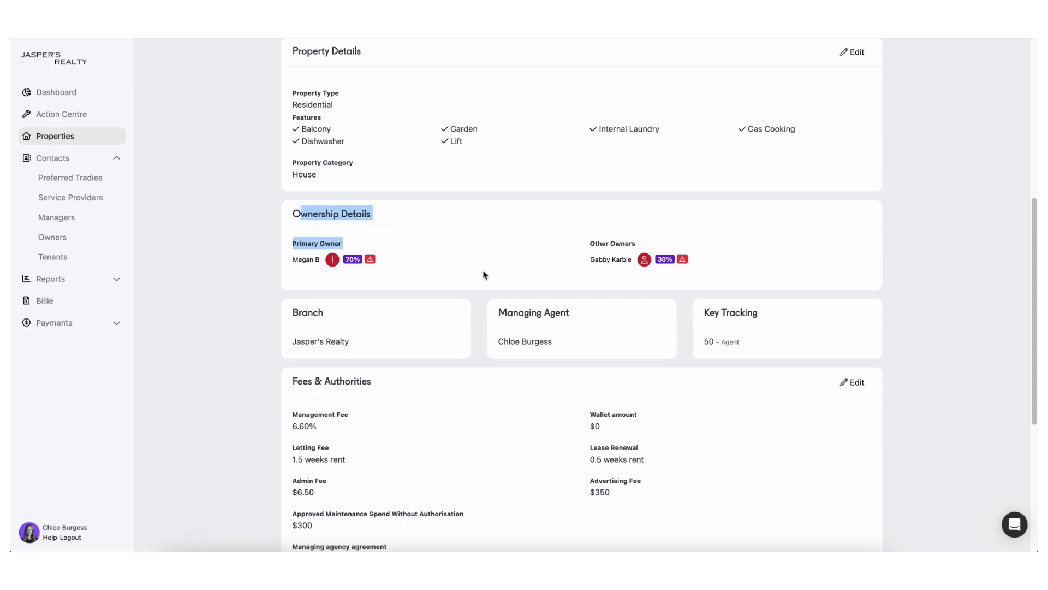
scroll(483, 269, down, 1)
click(342, 257)
drag(348, 235, 774, 280)
scroll(774, 280, down, 3)
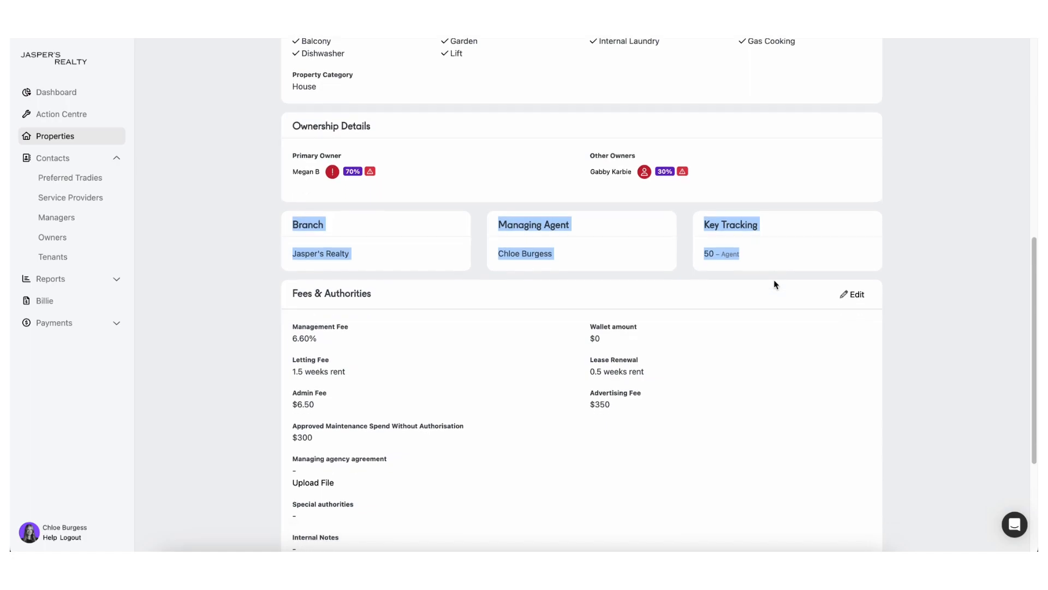
click(582, 278)
drag(290, 167, 448, 173)
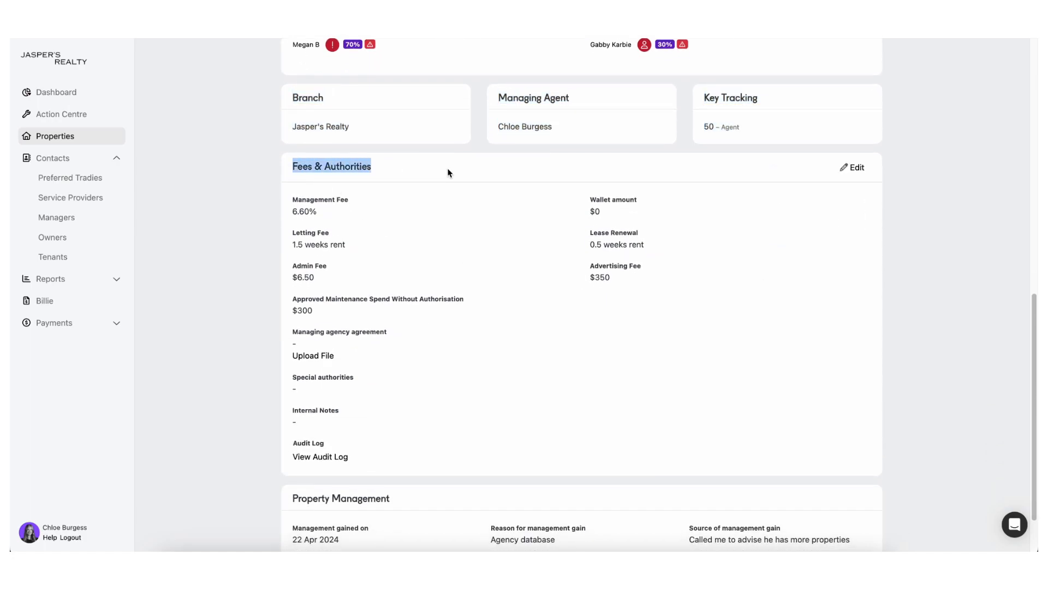
scroll(447, 172, down, 2)
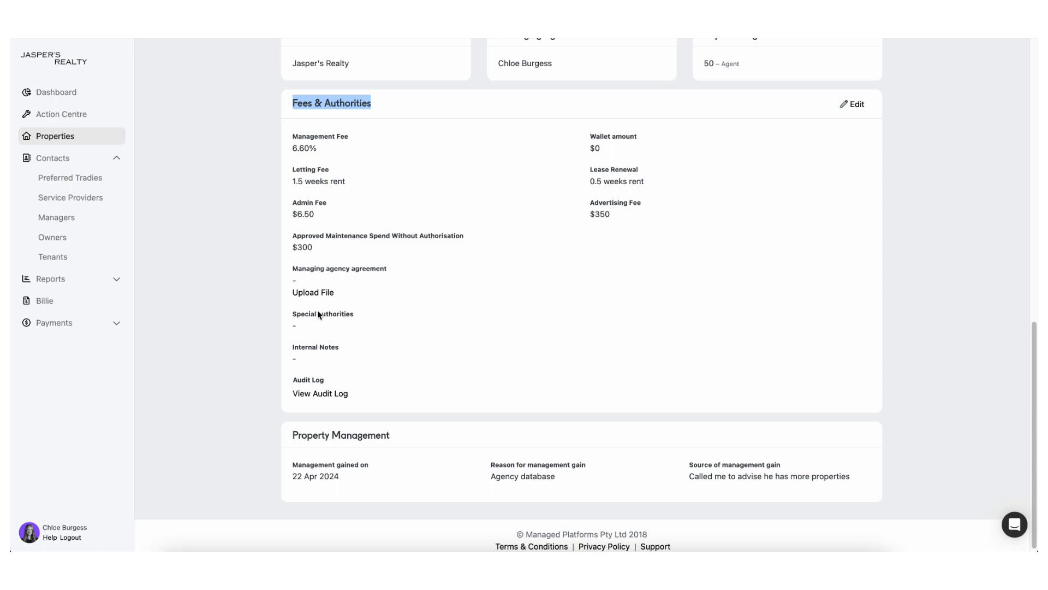
scroll(349, 266, down, 1)
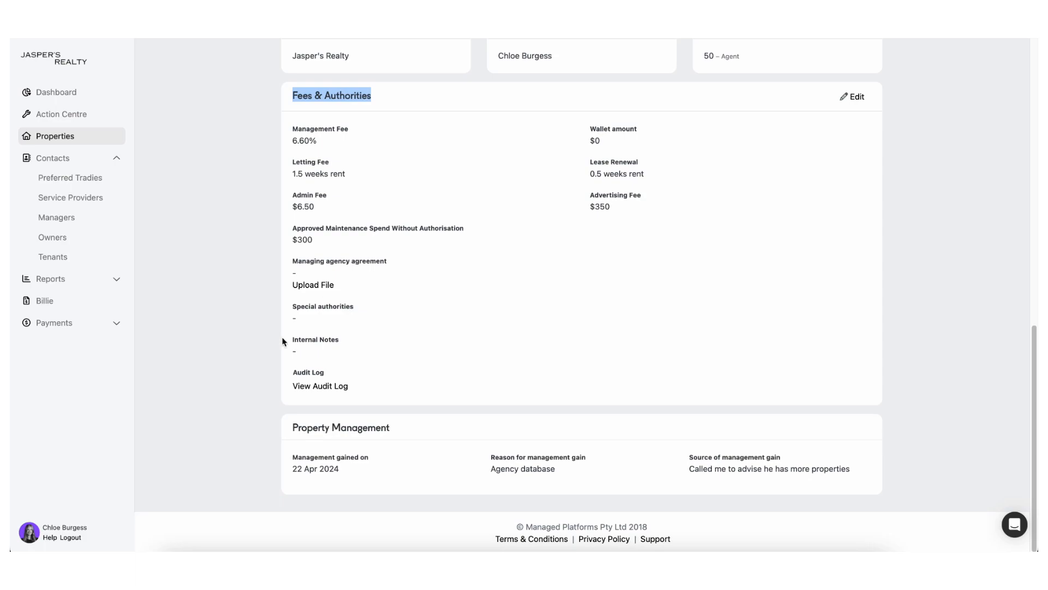
- Open the property's audit log and highlight the eight fee change entries
click(310, 386)
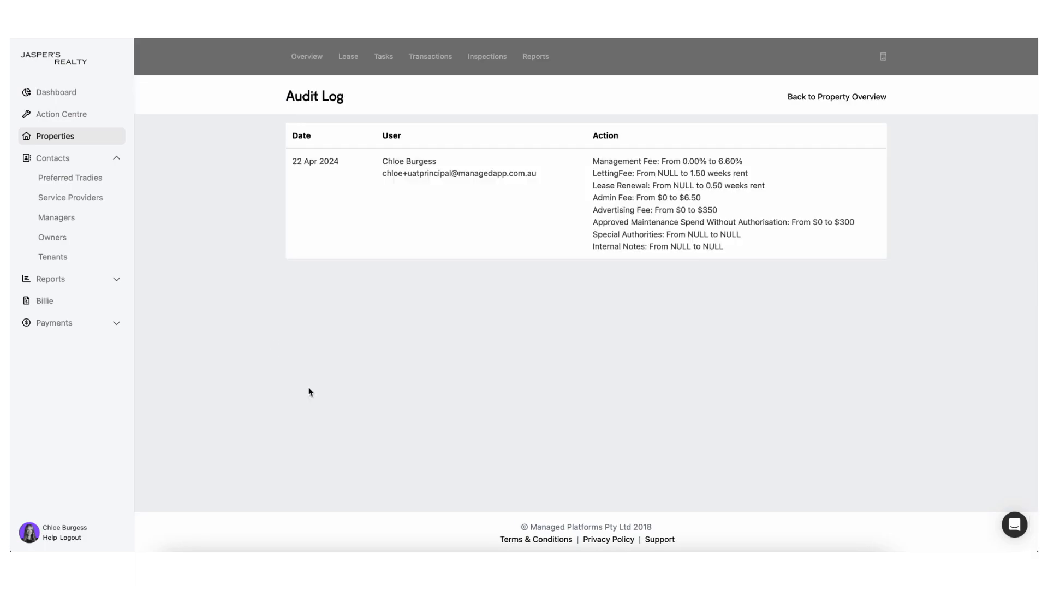
mouse_move(591, 148)
mouse_down()
mouse_move(609, 213)
mouse_move(771, 251)
mouse_move(594, 161)
mouse_up()
click(742, 254)
click(595, 163)
- Return to the property overview and show the Lease page with its Draft weekly lease
key(super+Left)
scroll(273, 192, down, 1)
scroll(273, 192, up, 1)
click(344, 55)
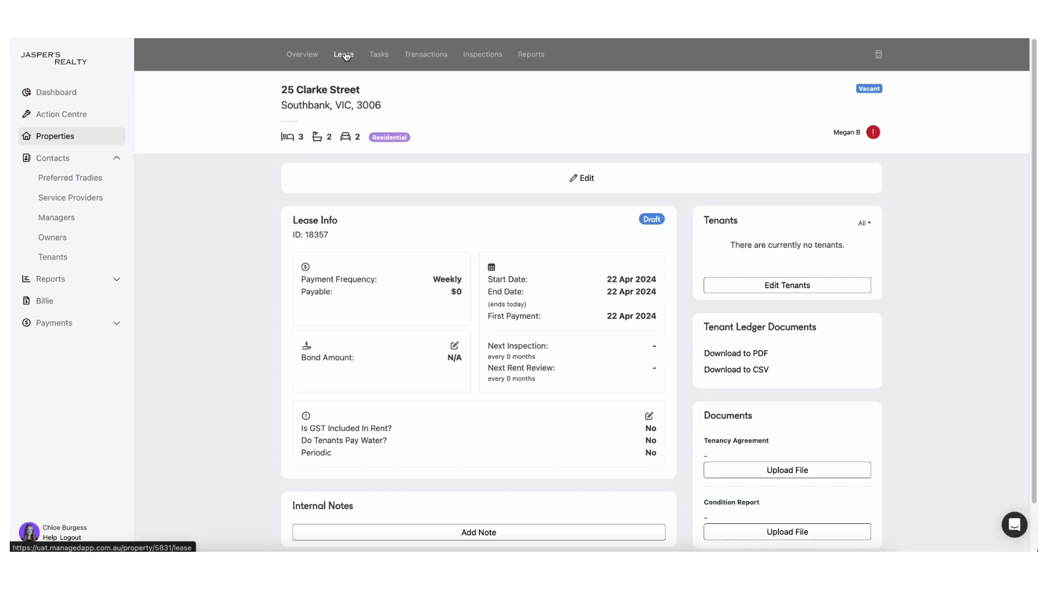
click(381, 55)
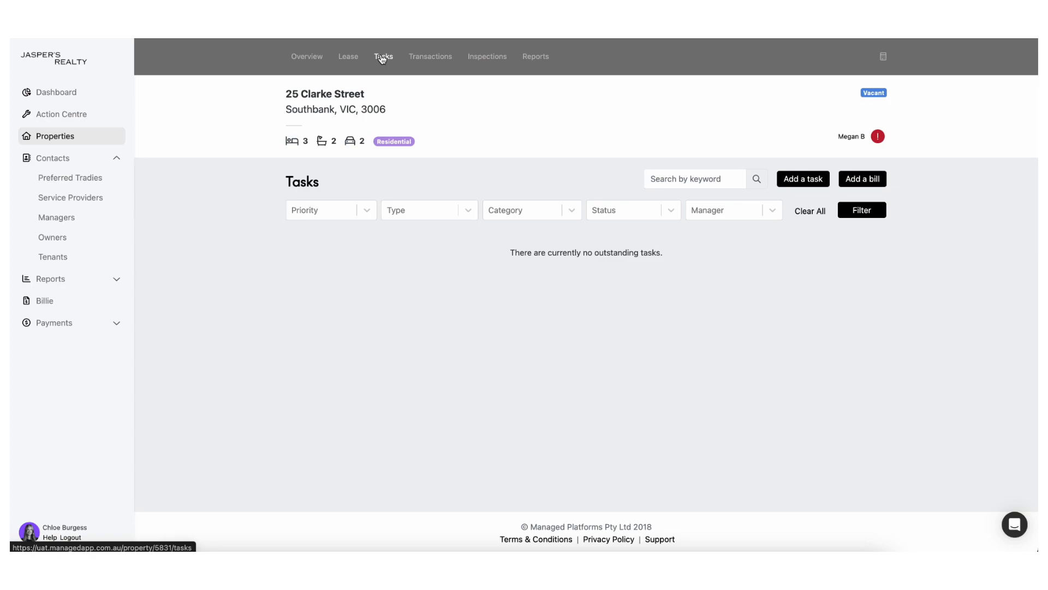
- View the property's rent and payment transactions, then open Inspections and scroll to the 15 area tiles
click(429, 65)
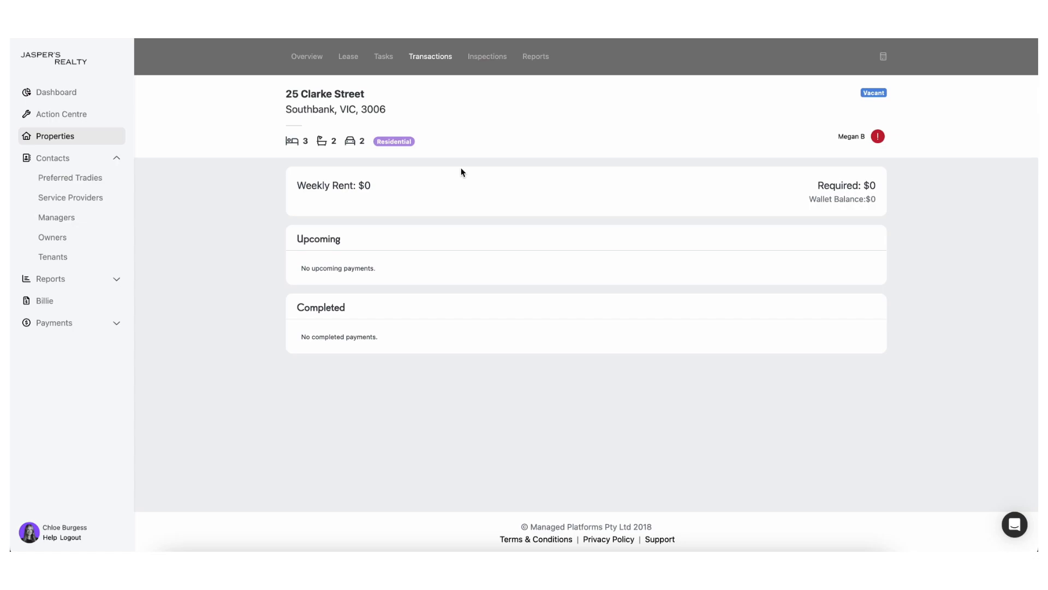
click(486, 60)
scroll(451, 215, down, 6)
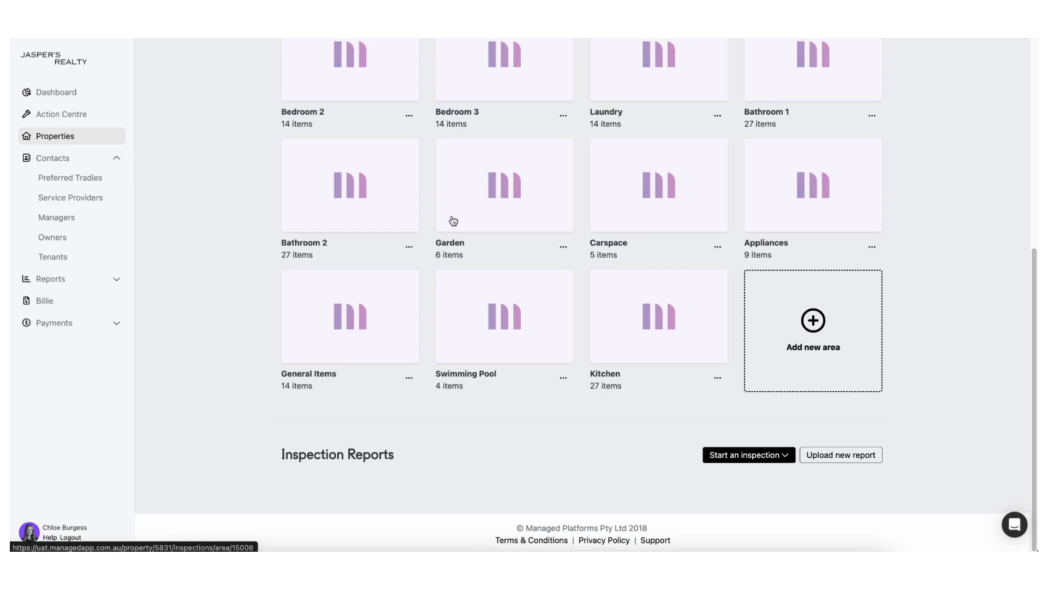
- Check the property's monthly statements under Reports, then return to the Properties list
scroll(452, 222, up, 6)
click(535, 58)
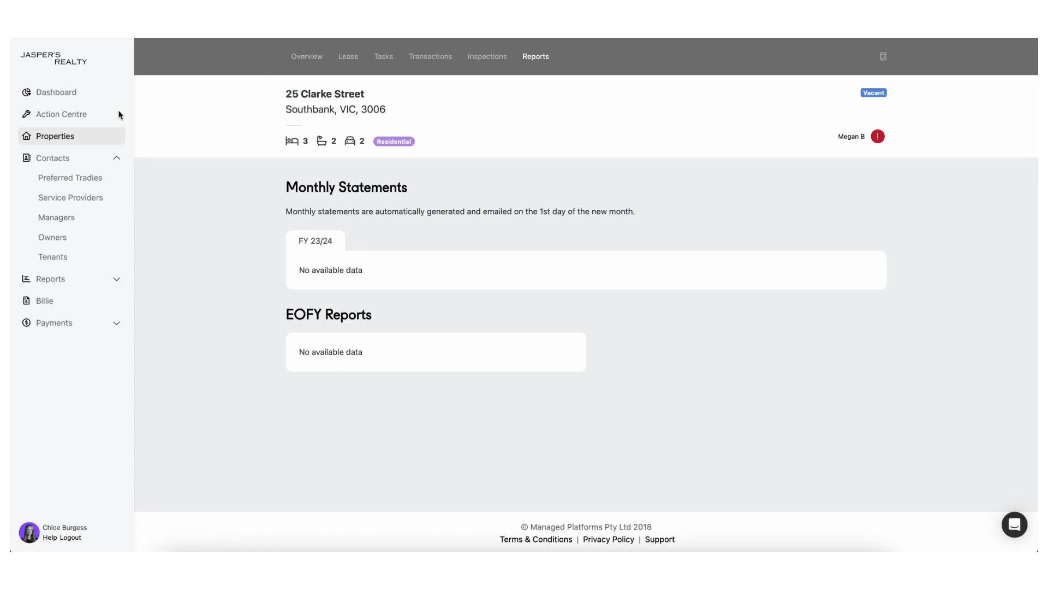
click(64, 137)
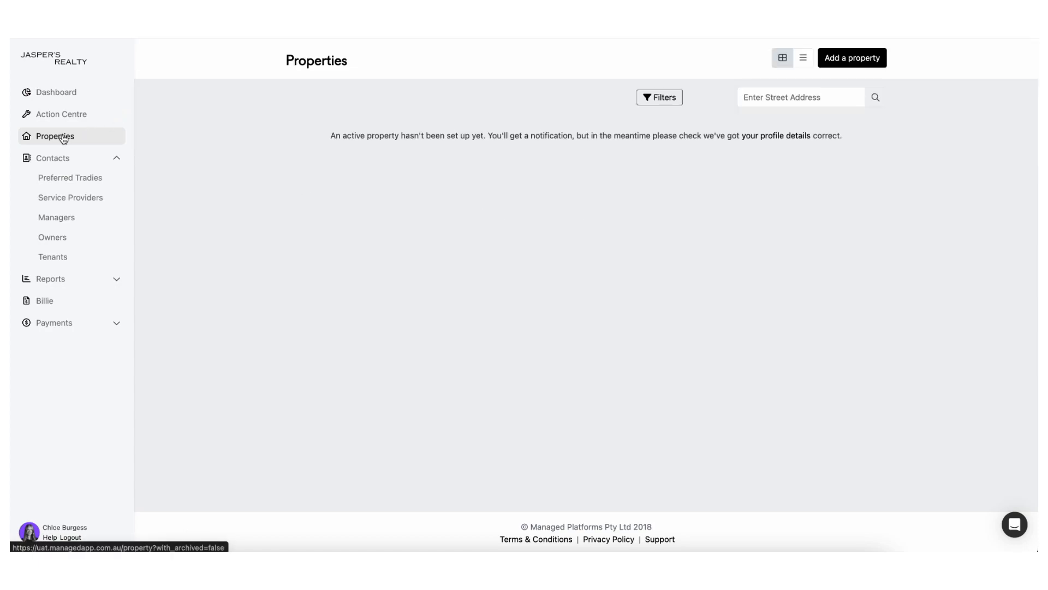